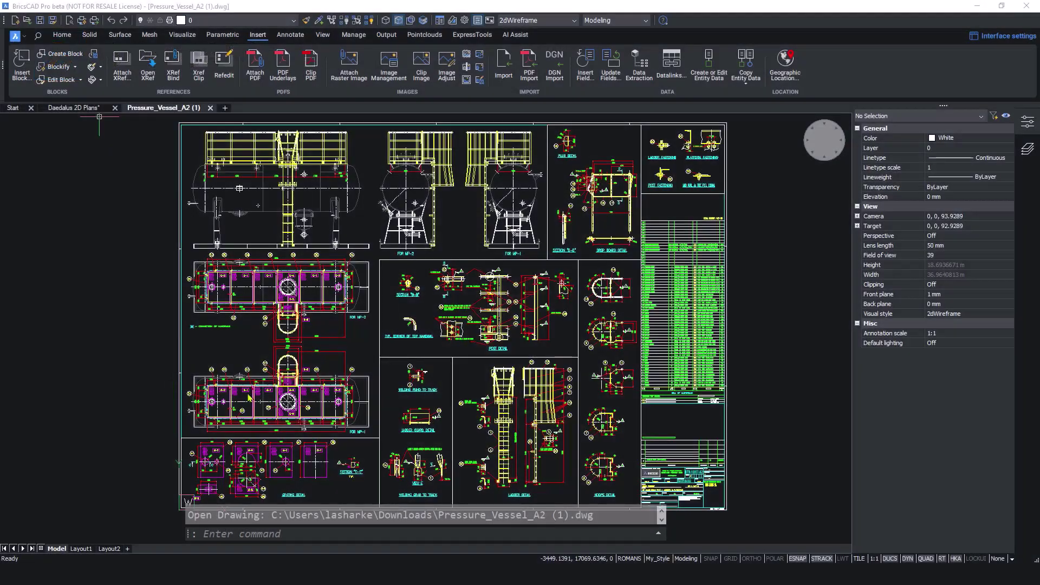
Zoom in on the vessel's 350 and 700 dimensions and start Blockify
scroll(240, 395, up, 10)
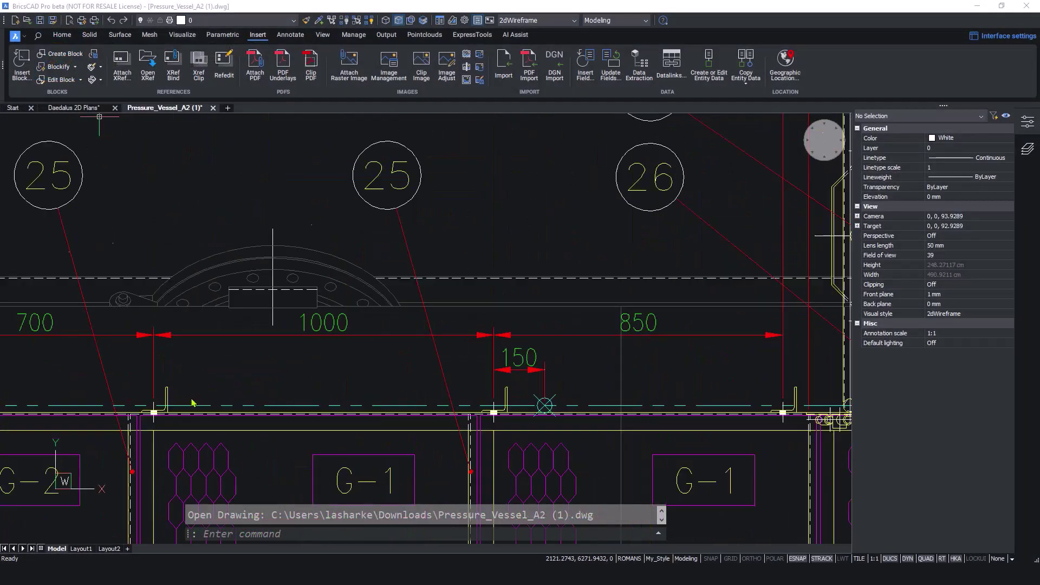
middle_drag(196, 401, 546, 399)
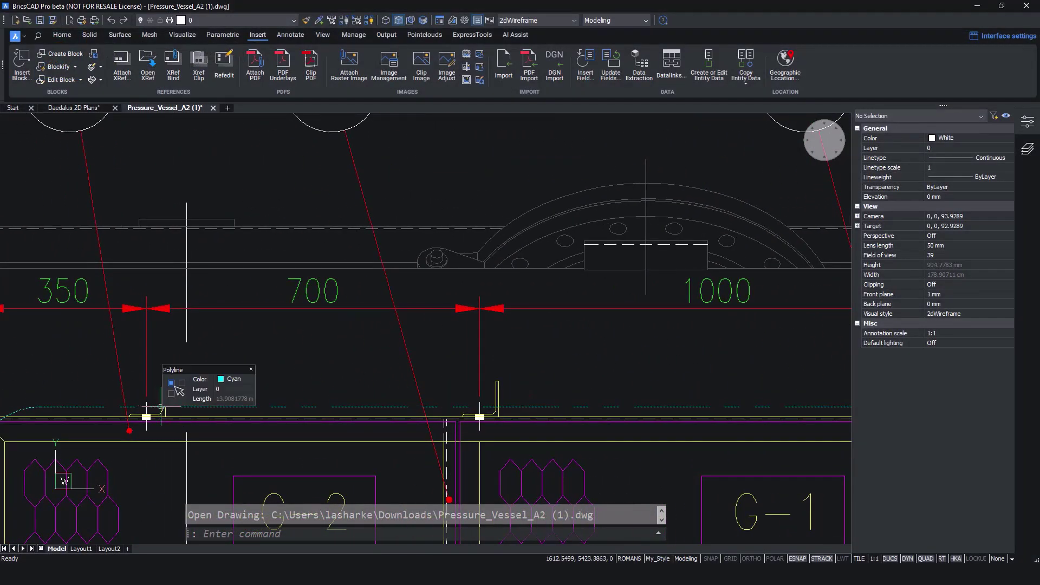
click(67, 67)
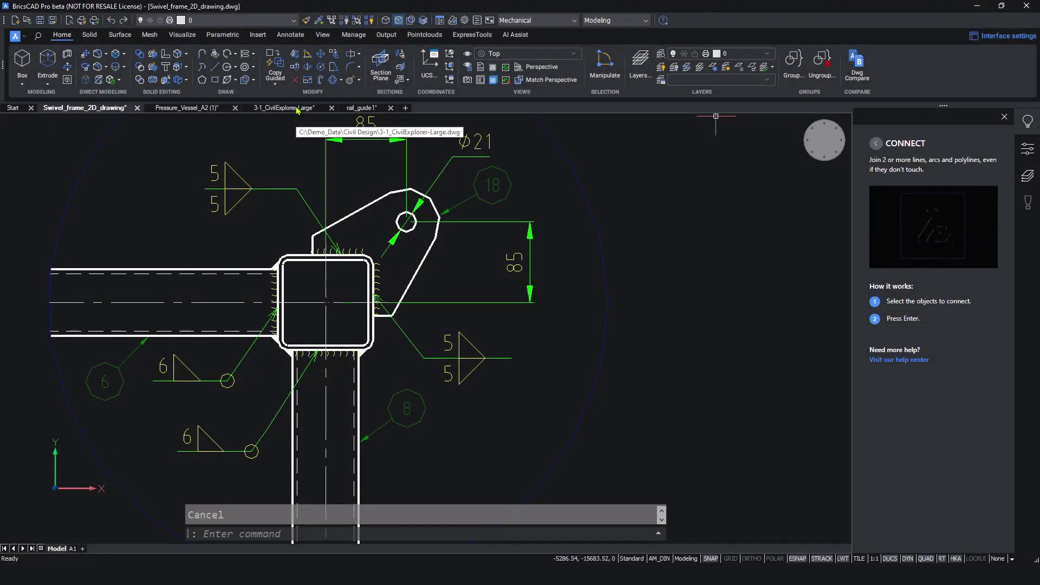
Switch to the 3-1_CivilExplorer-Large drawing and the Civil workspace
click(297, 109)
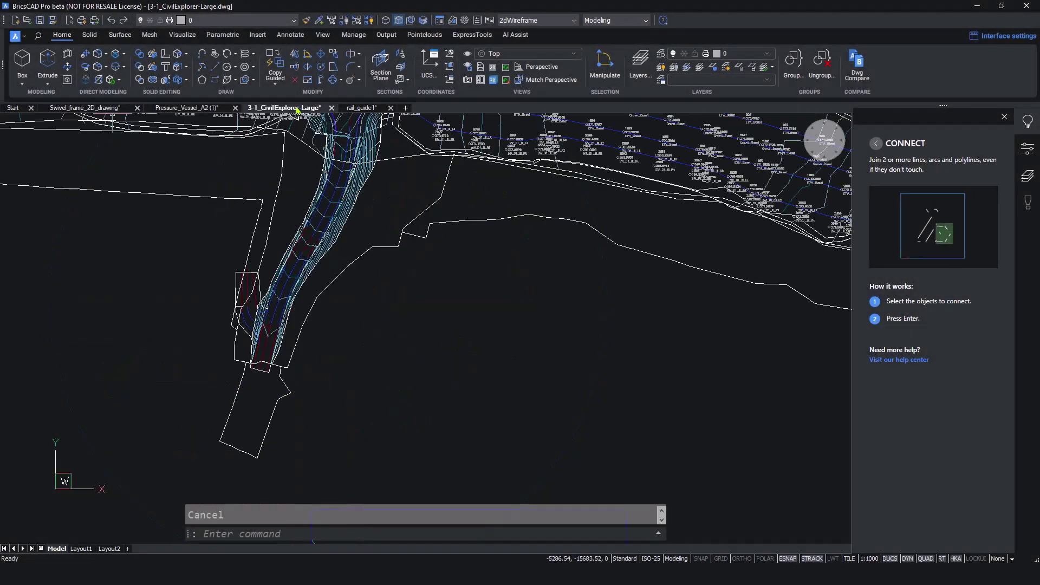
click(624, 21)
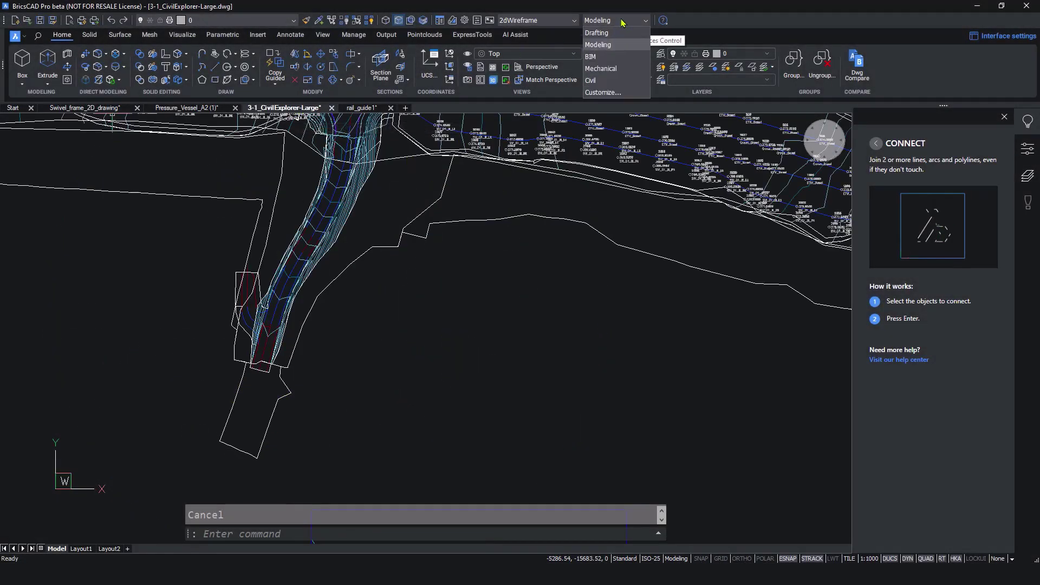
click(610, 80)
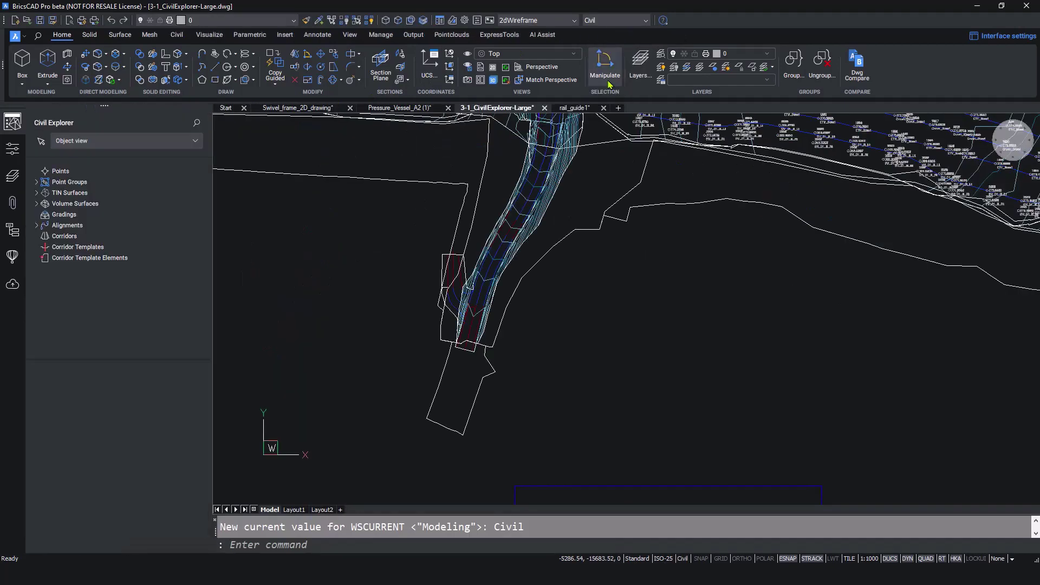
Pick Legacy_CAD.cui as the main customization file, then read about CONNECT in What's New
right_click(911, 71)
mouse_move(921, 77)
mouse_move(928, 133)
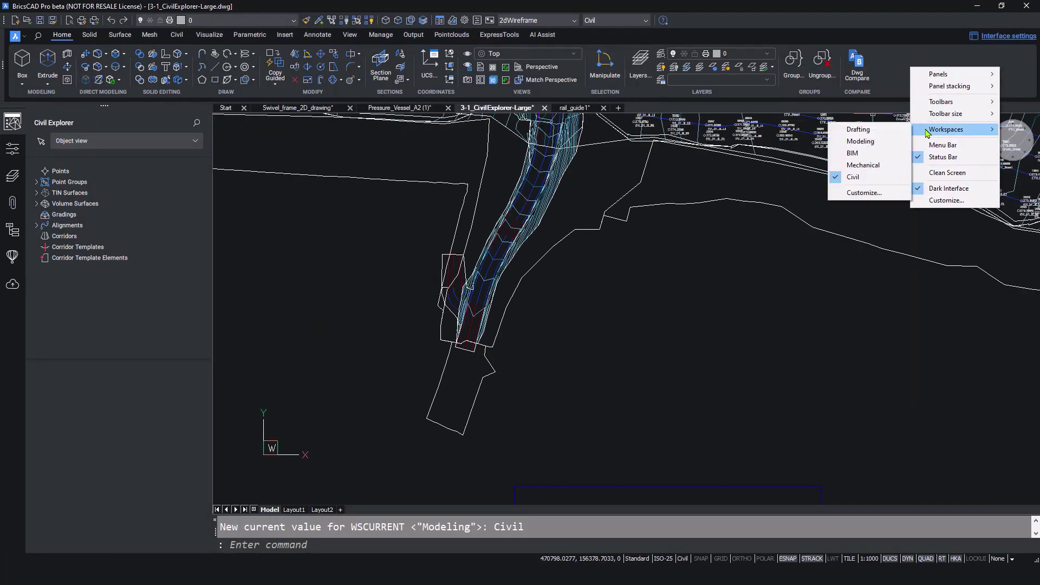
click(933, 201)
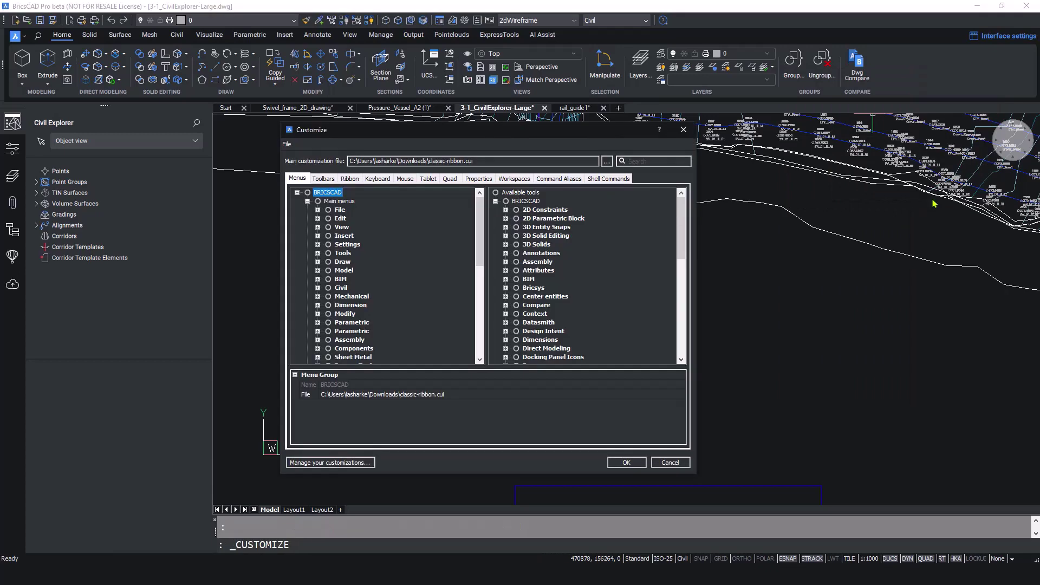
click(607, 161)
click(453, 282)
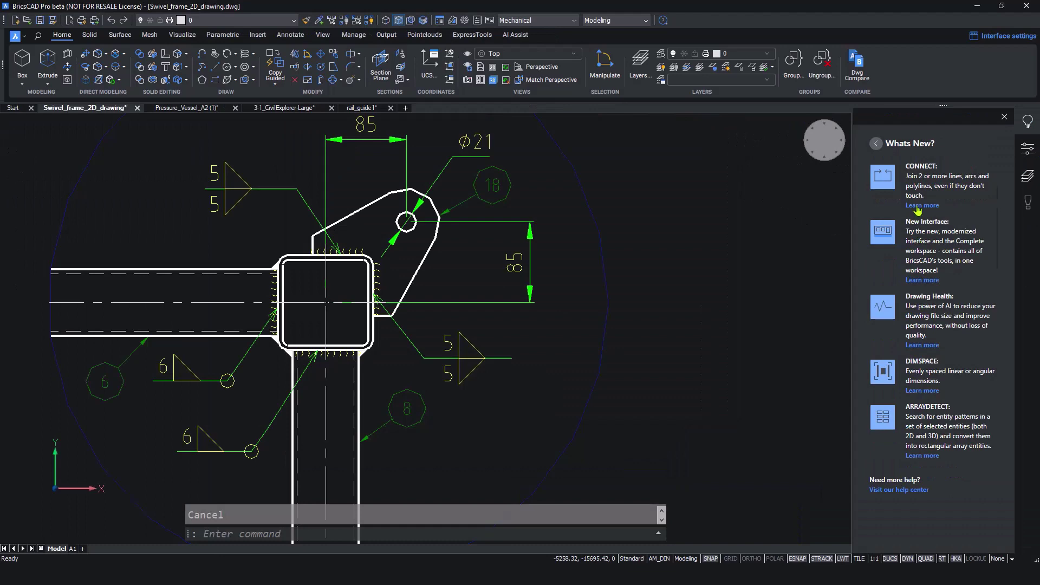
click(917, 207)
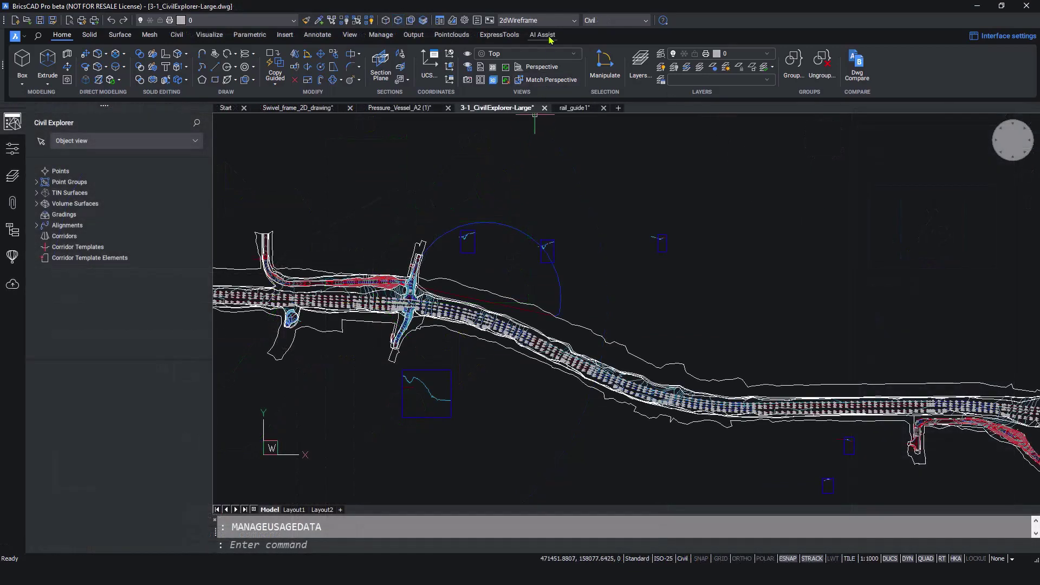
Sign up for AI Assist from its ribbon tab and join the Usage Data Program
click(543, 35)
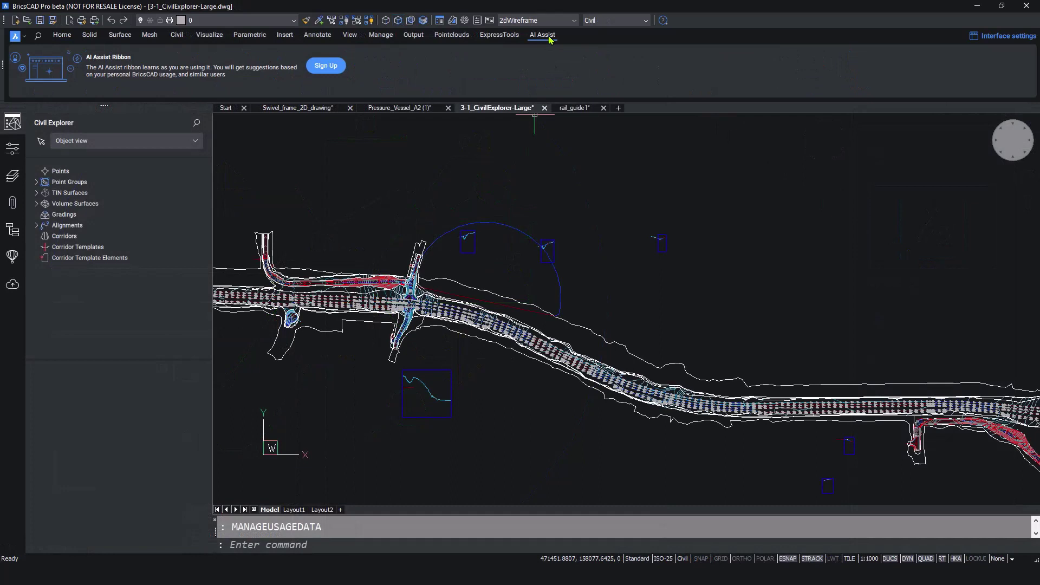
click(332, 69)
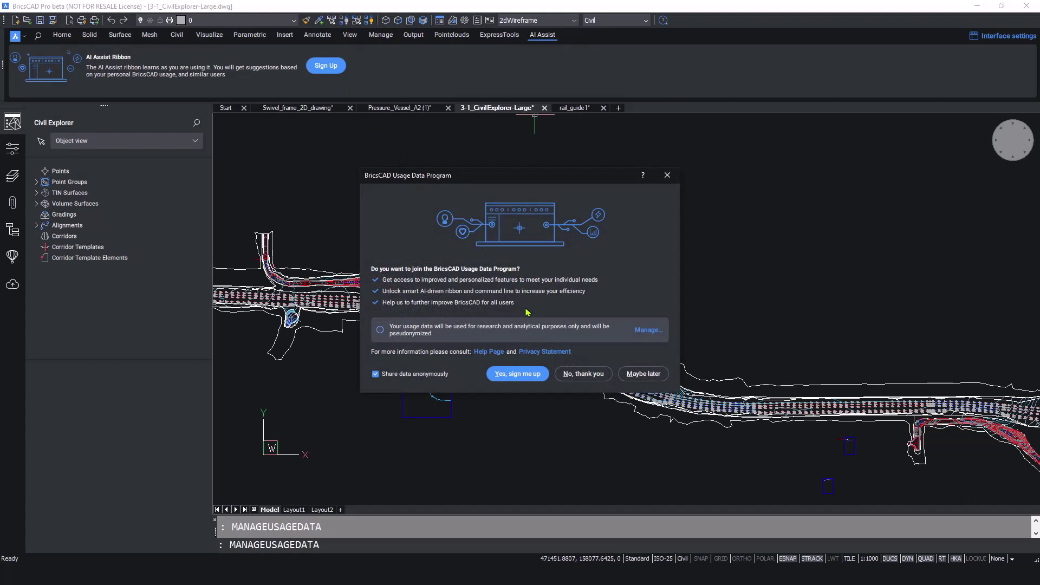
click(518, 375)
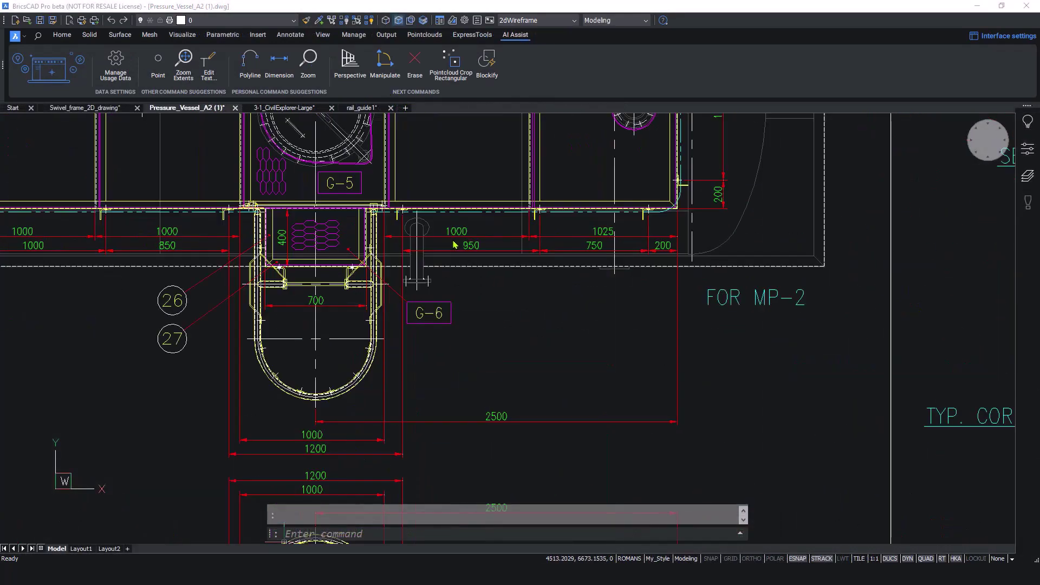
Restore the 1000 dimension's text to its default position via the Quad
scroll(454, 245, up, 3)
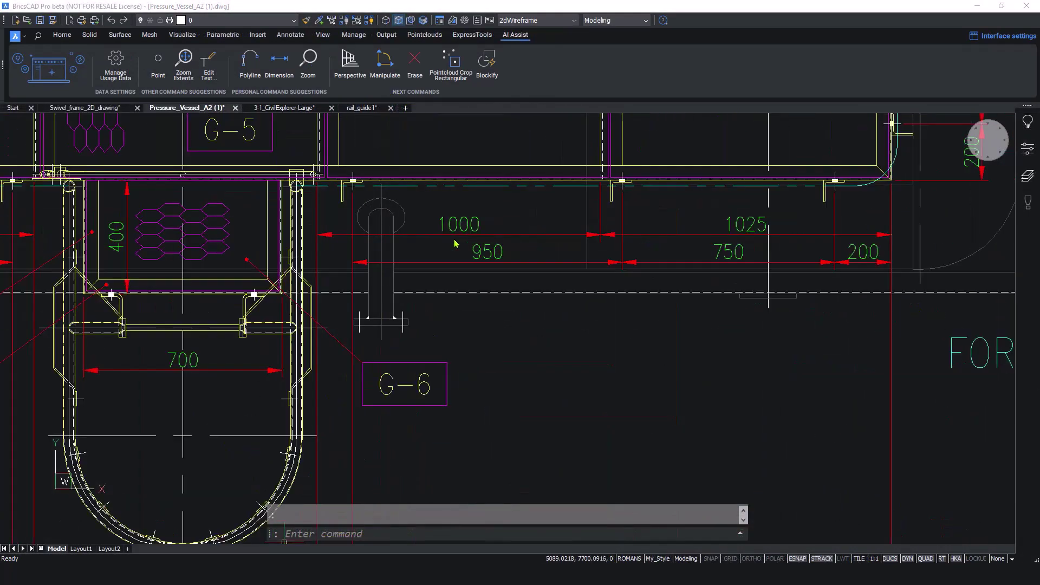
click(479, 234)
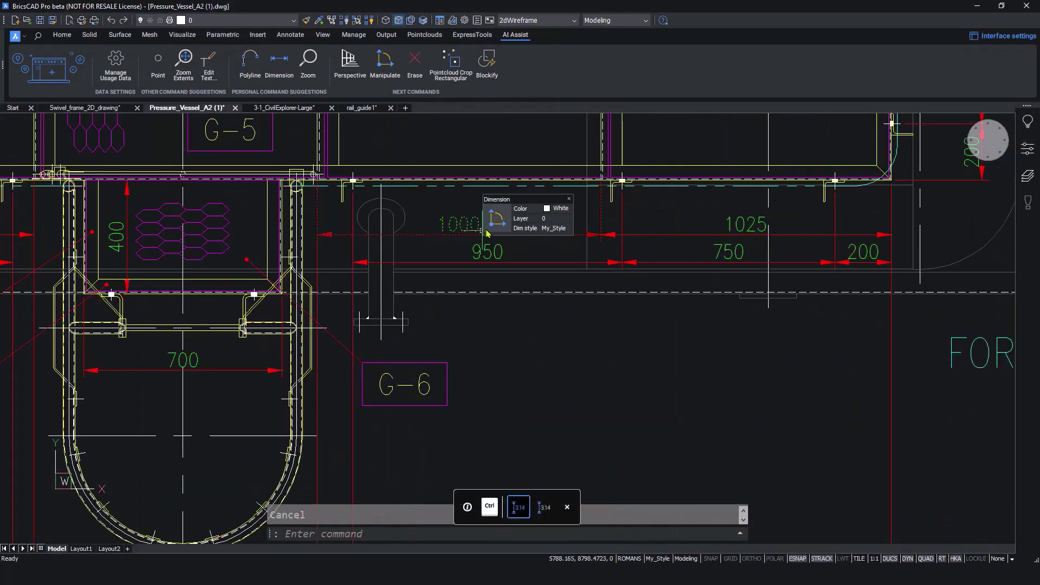
mouse_move(536, 241)
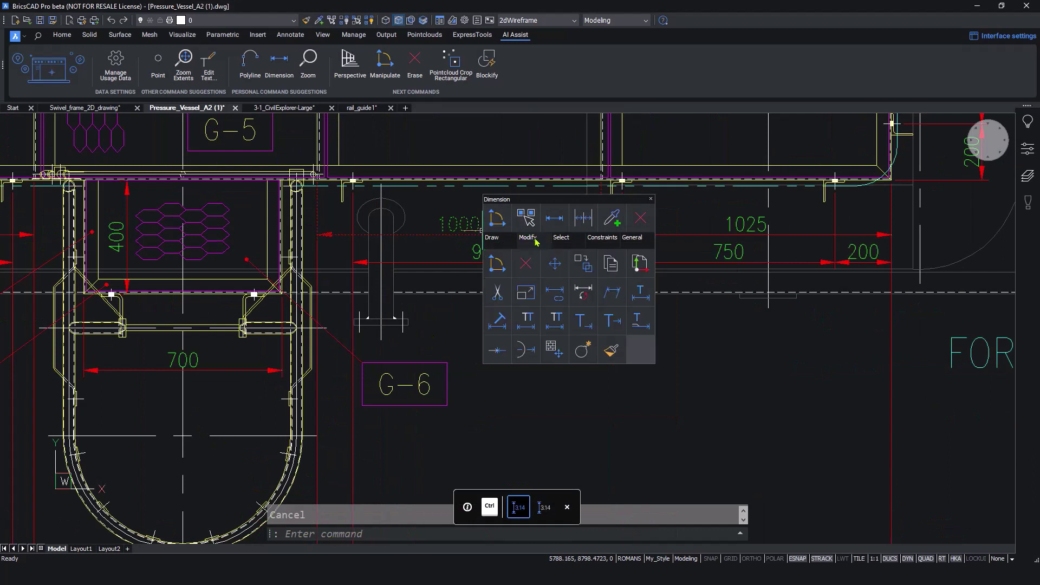
click(556, 320)
Start moving an object along its guide with the manipulator
mouse_move(448, 383)
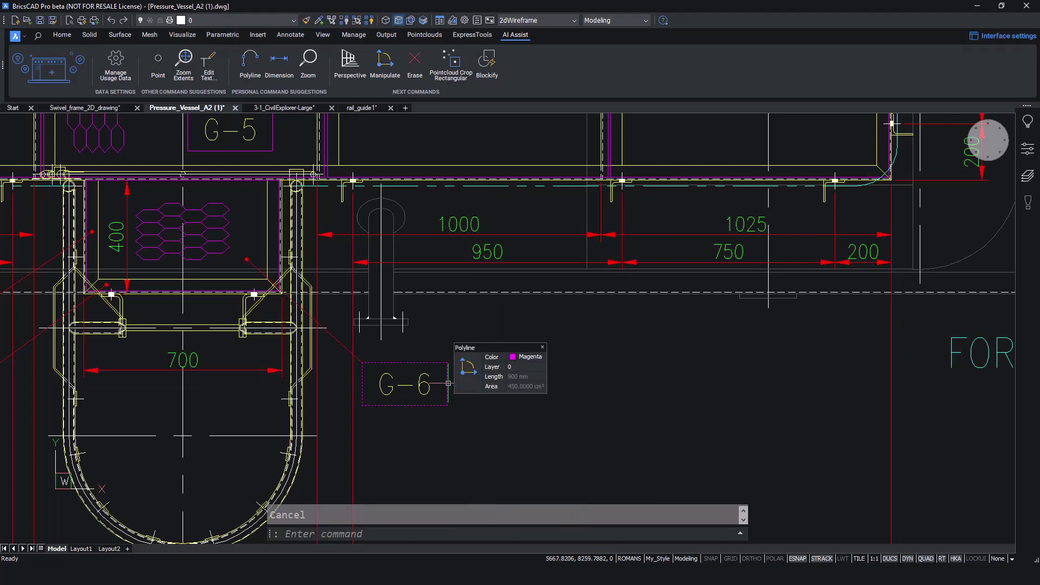
mouse_move(513, 389)
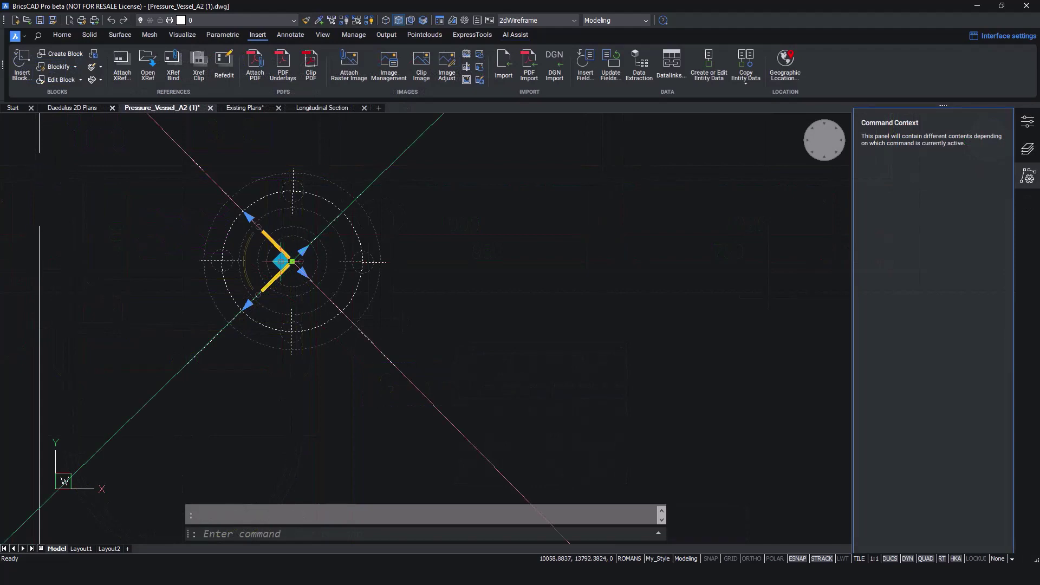
click(292, 261)
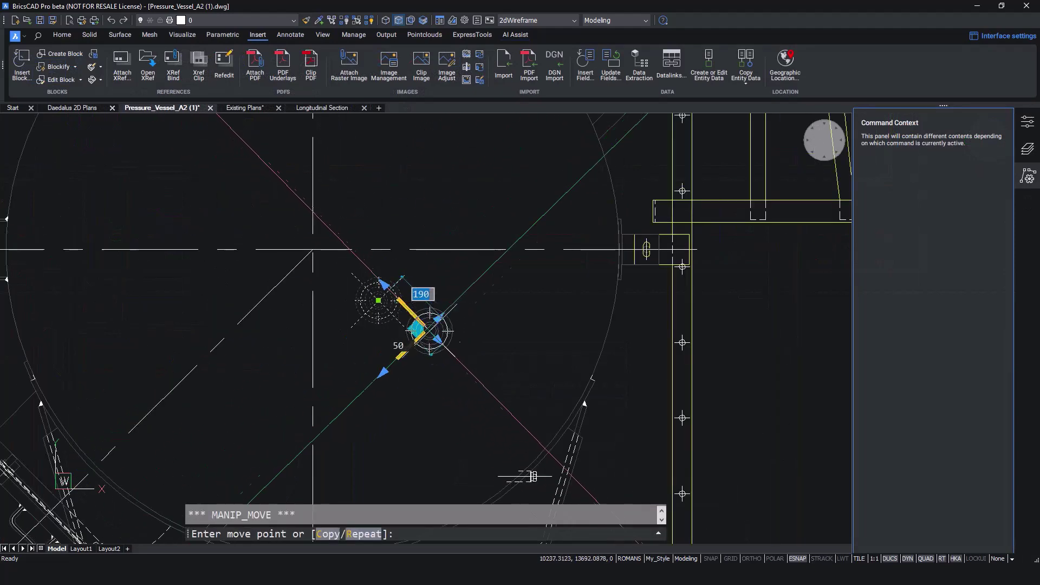
Reposition the flange detail with the manipulator
click(440, 381)
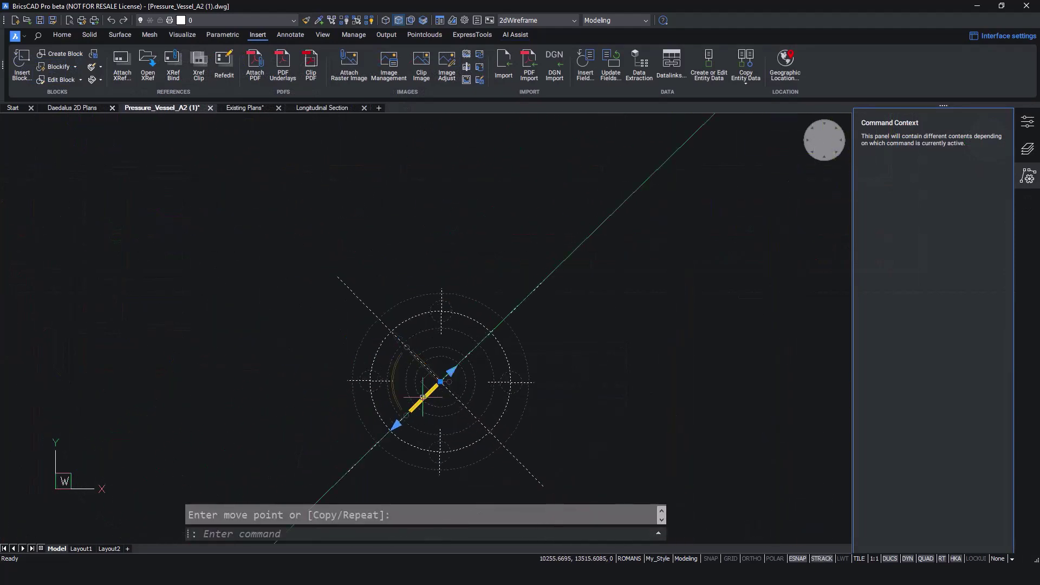
click(440, 381)
click(486, 337)
Rotate the flange detail to horizontal and drop it about 158 units to the right
click(441, 336)
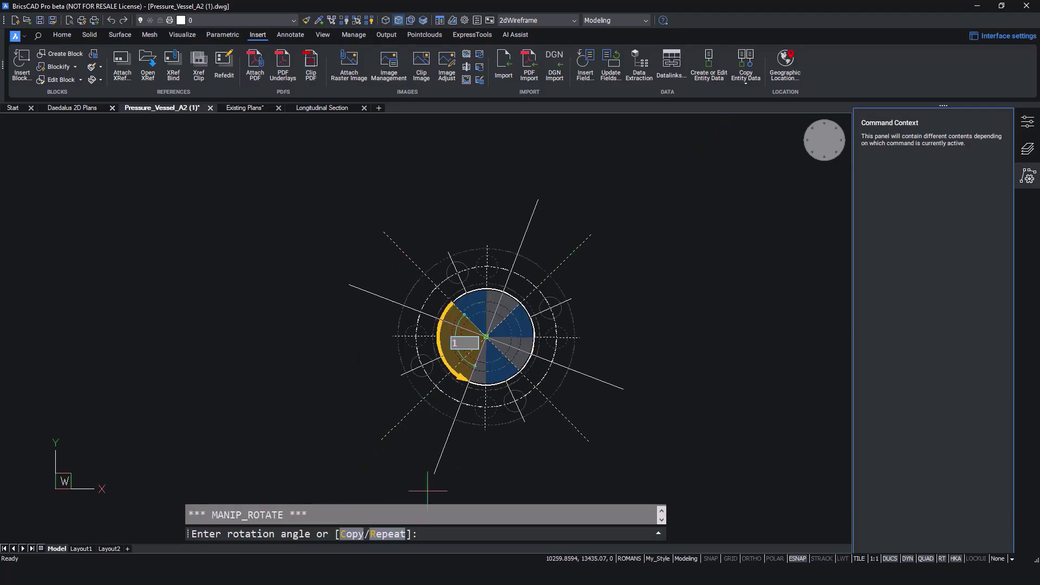
click(542, 337)
click(486, 336)
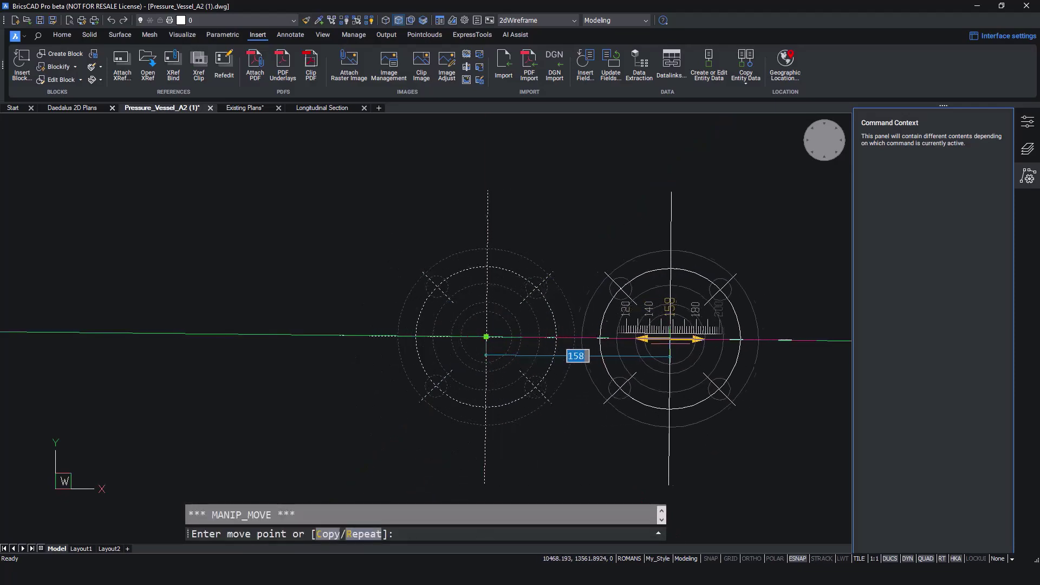
click(688, 341)
scroll(688, 342, up, 5)
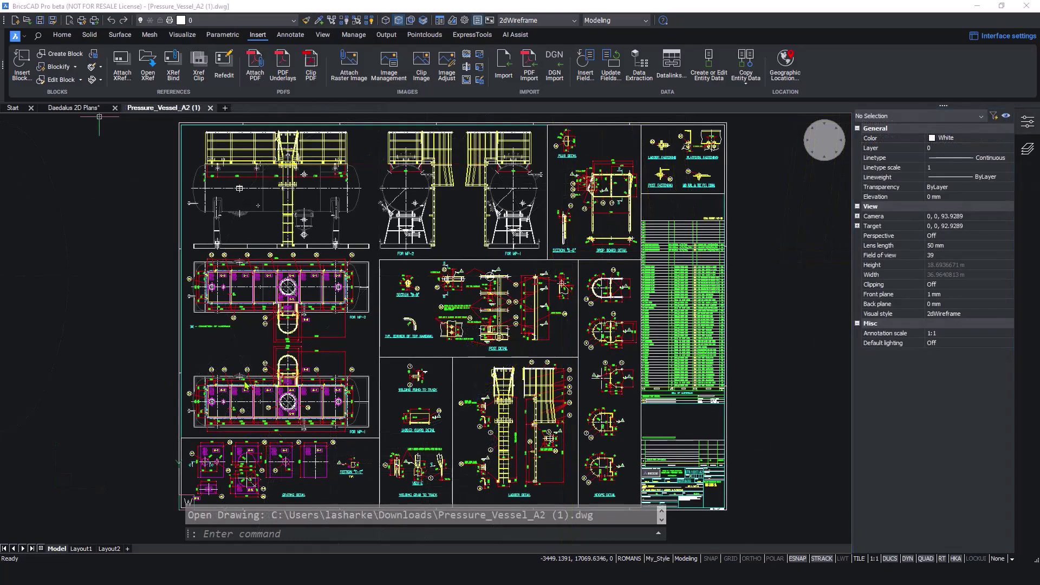
scroll(192, 403, up, 10)
middle_drag(193, 402, 534, 401)
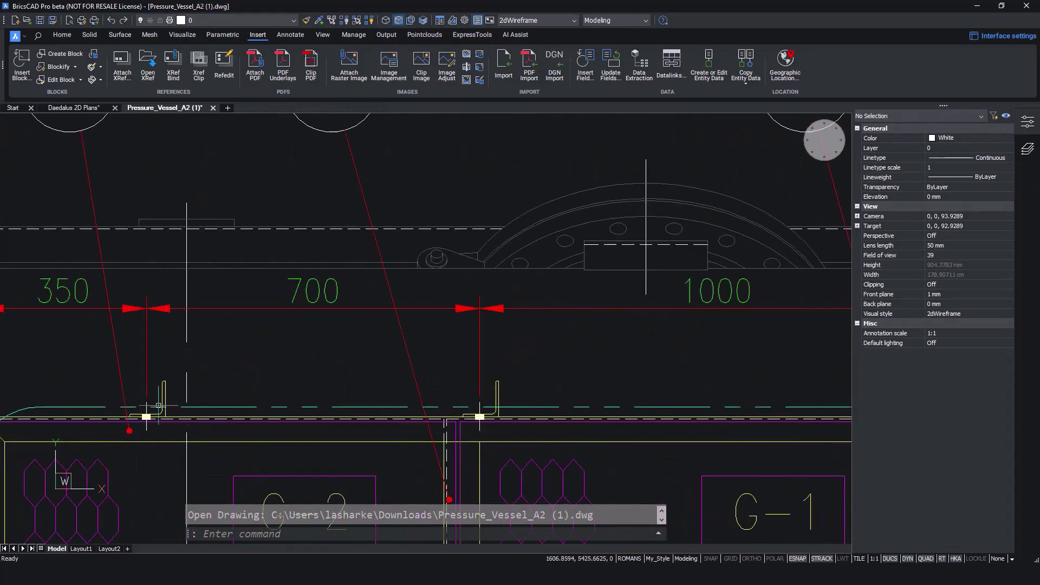
Blockify the right yellow bracket as block 'L-Thingy', flagging its matching copies
click(66, 66)
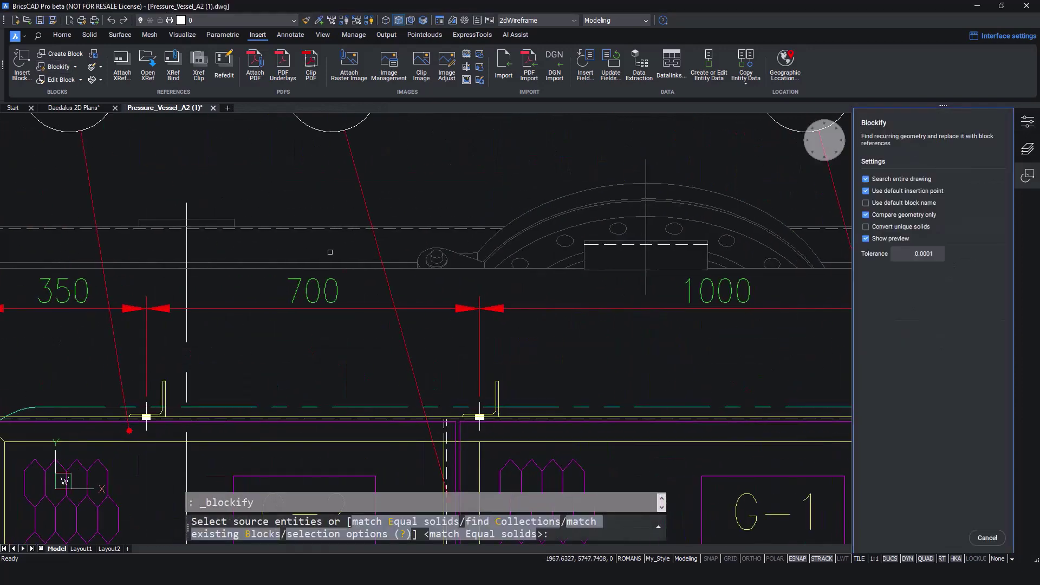
click(464, 367)
click(501, 422)
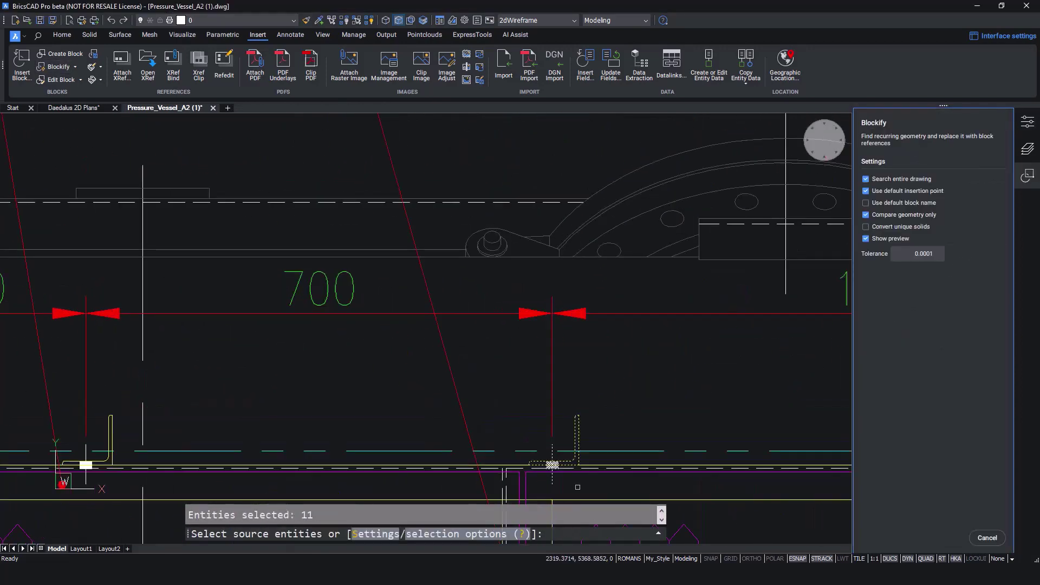
key(Return)
text(L-Thingy)
key(Return)
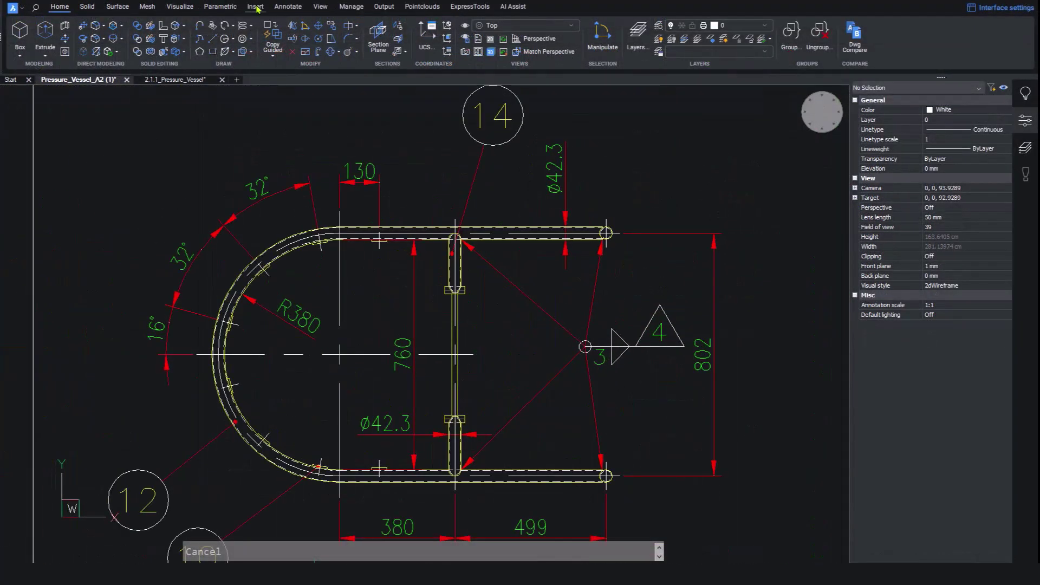
Insert the triangle block on the red dimension line and select it
click(256, 6)
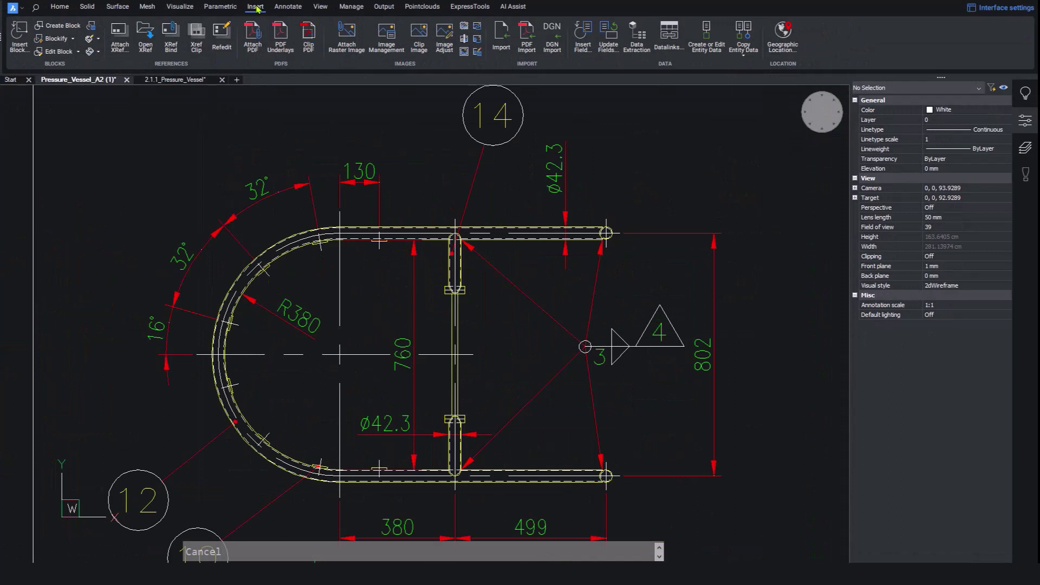
click(19, 34)
click(617, 426)
click(672, 232)
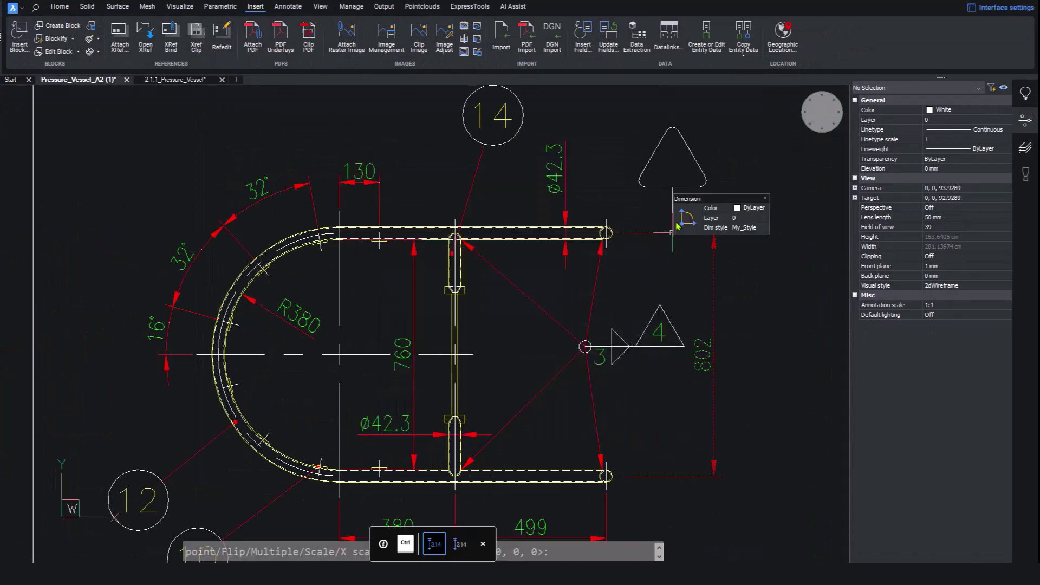
click(672, 211)
Switch the triangle's Visibility1 to Alta, then Baixa, and launch PARAMETRIC block assist
click(945, 405)
click(946, 405)
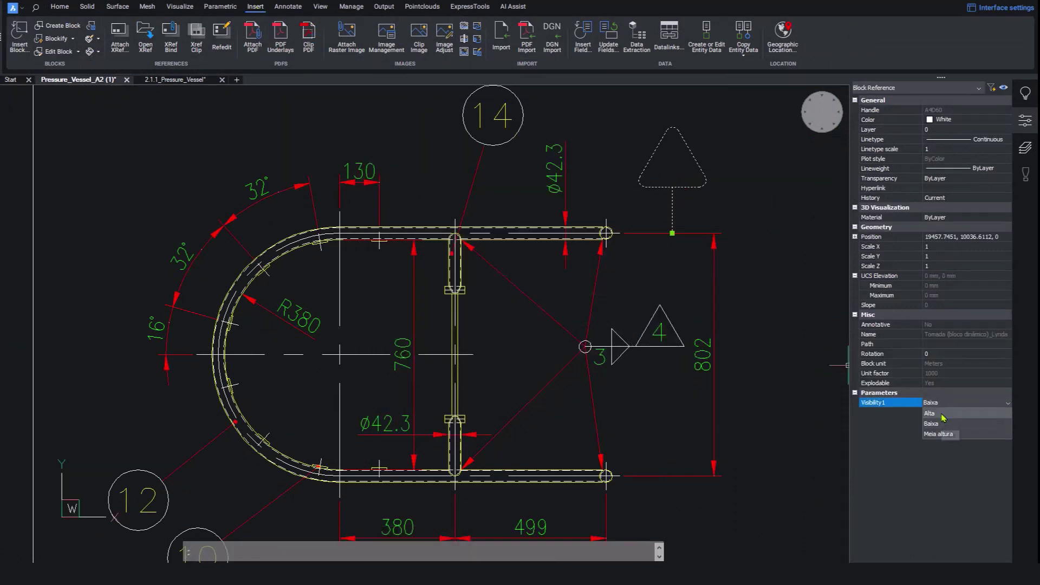
click(945, 414)
click(945, 405)
click(943, 424)
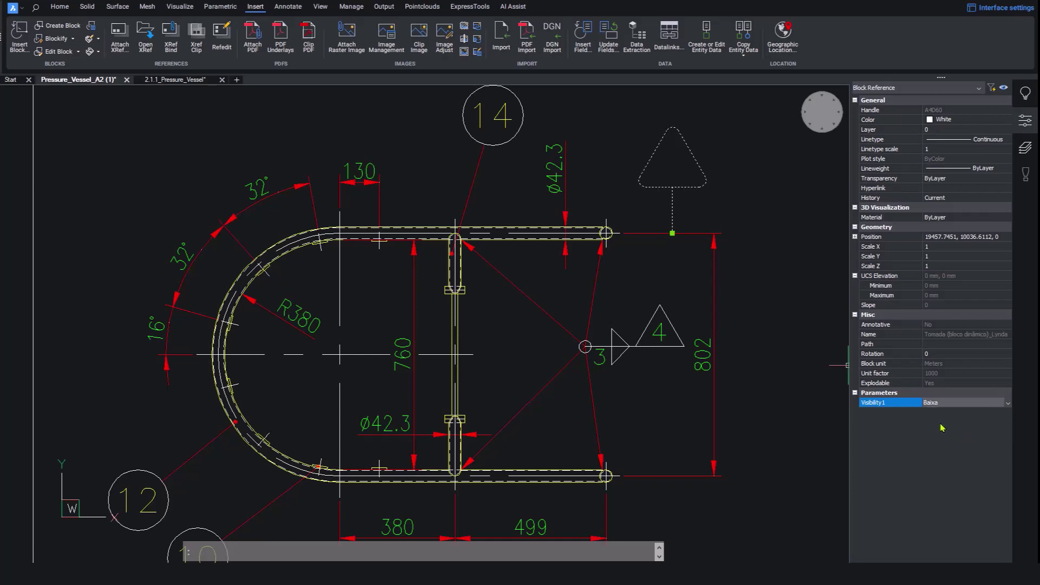
click(940, 405)
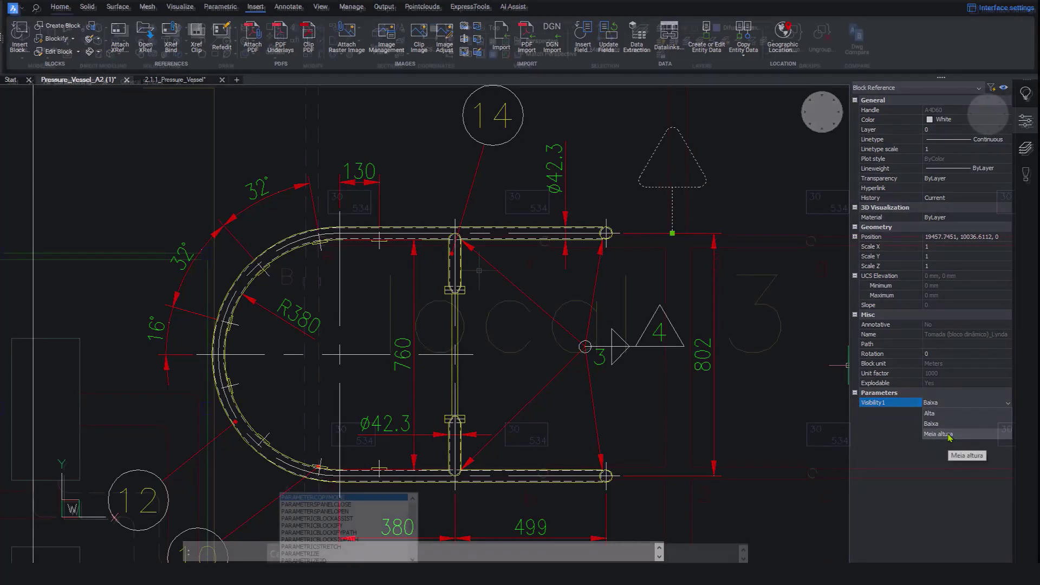
text(PARAMETRIC)
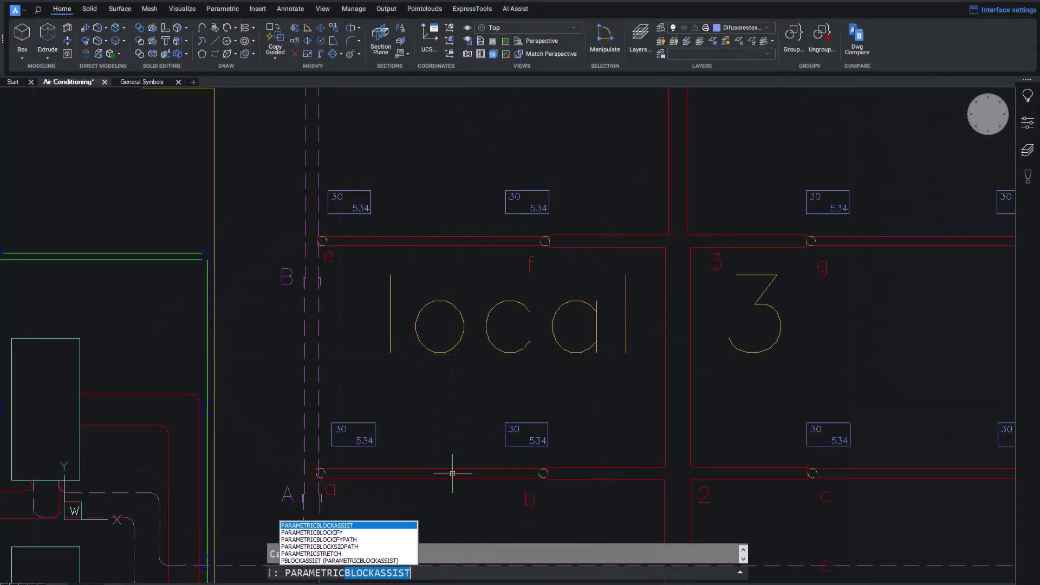
key(Return)
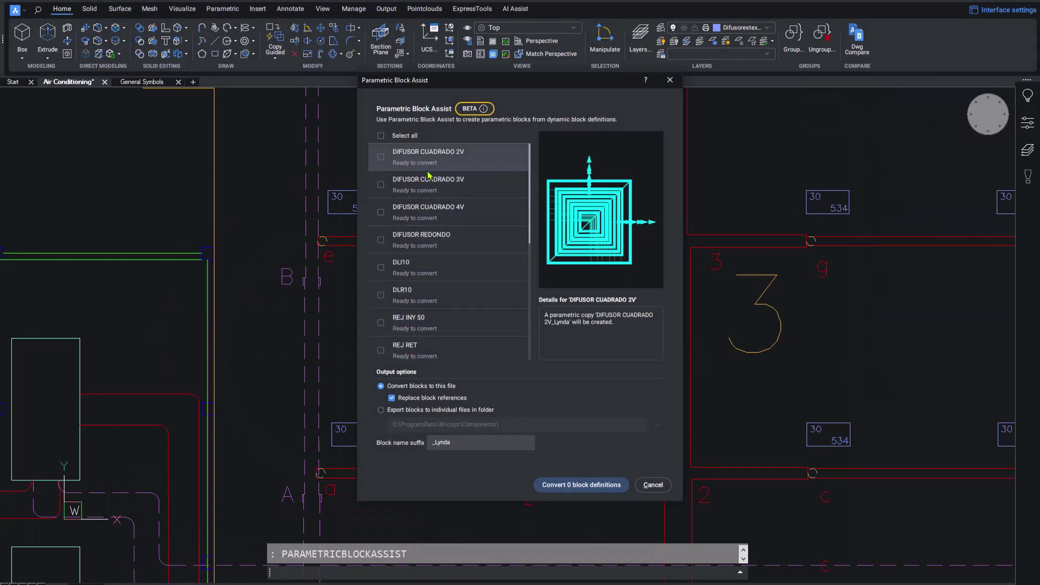
Convert DIFUSOR CUADRADO 3V, DIFUSOR CUADRADO 4V and DIFUSOR REDONDO into parametric blocks
click(431, 187)
click(431, 208)
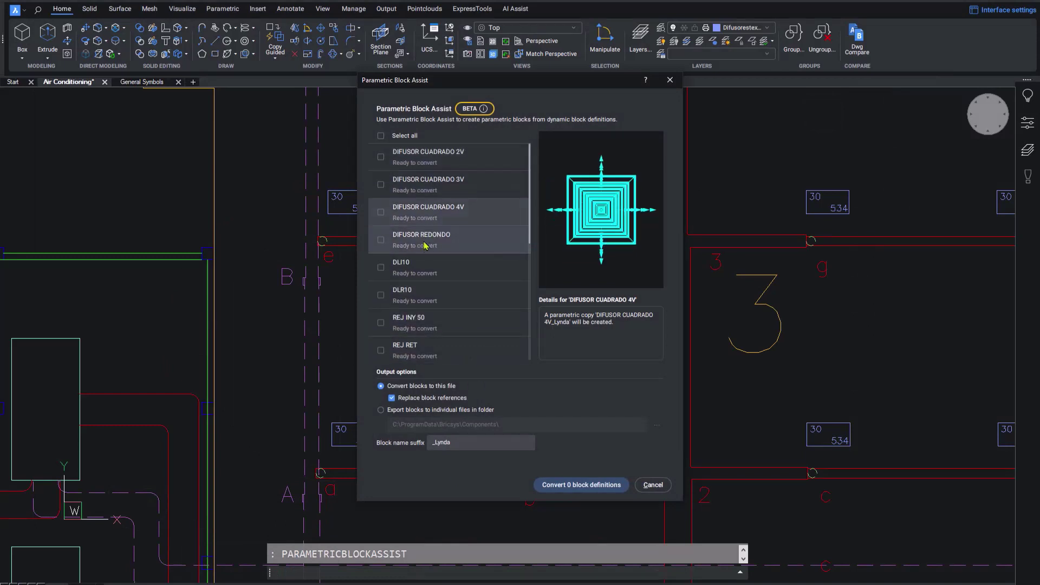
click(425, 242)
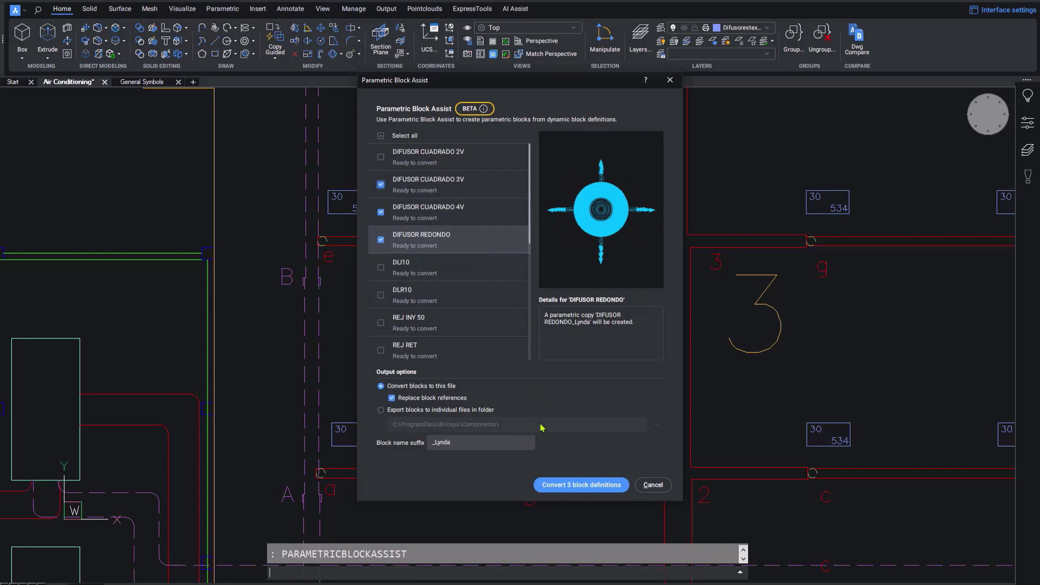
click(578, 485)
Set the round diffuser's visibility to DIF REDONDO 16", then DIF REDONDO 12"
click(1006, 460)
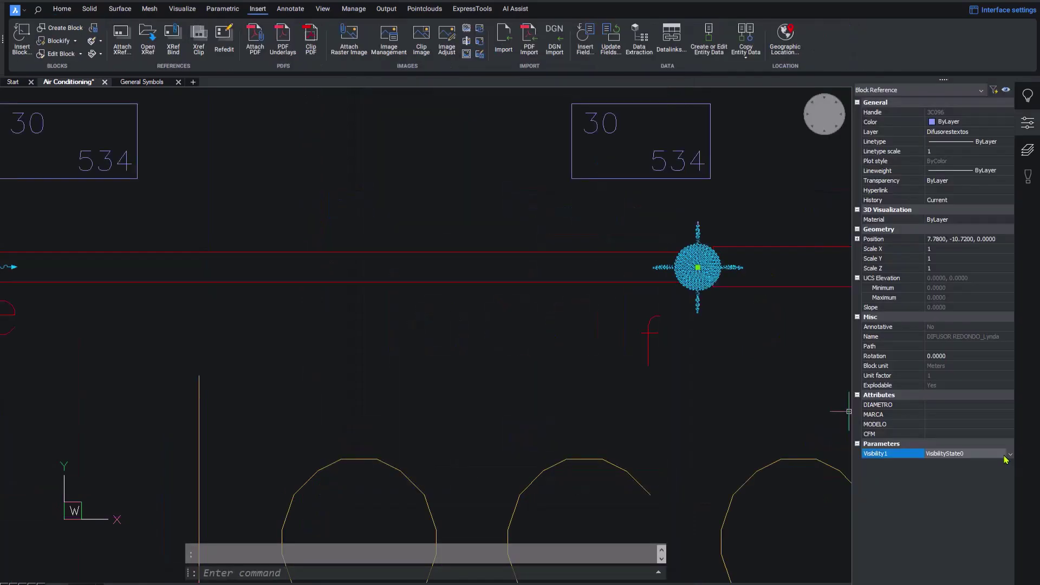
click(1011, 455)
click(981, 508)
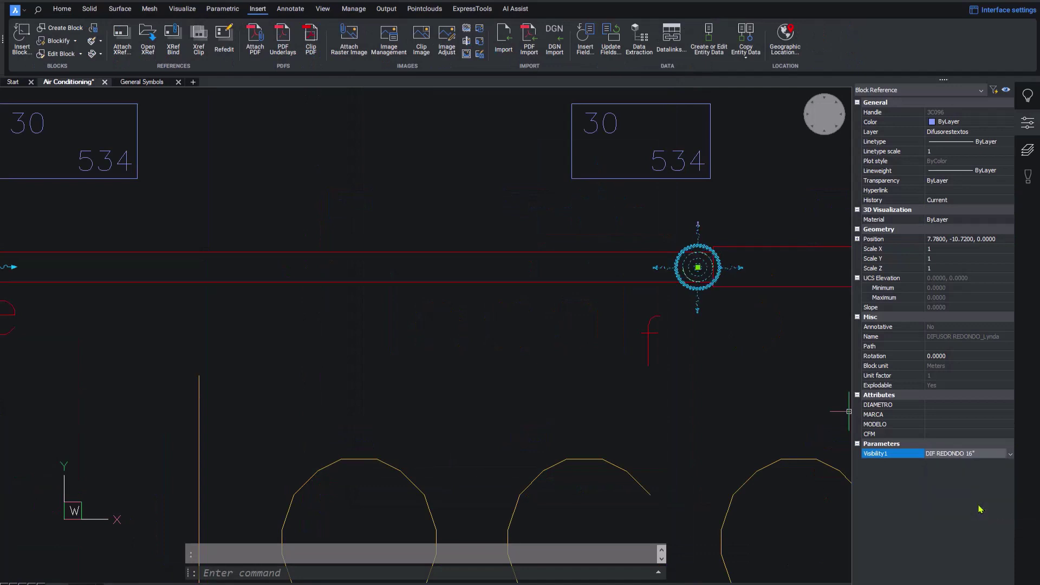
click(1007, 454)
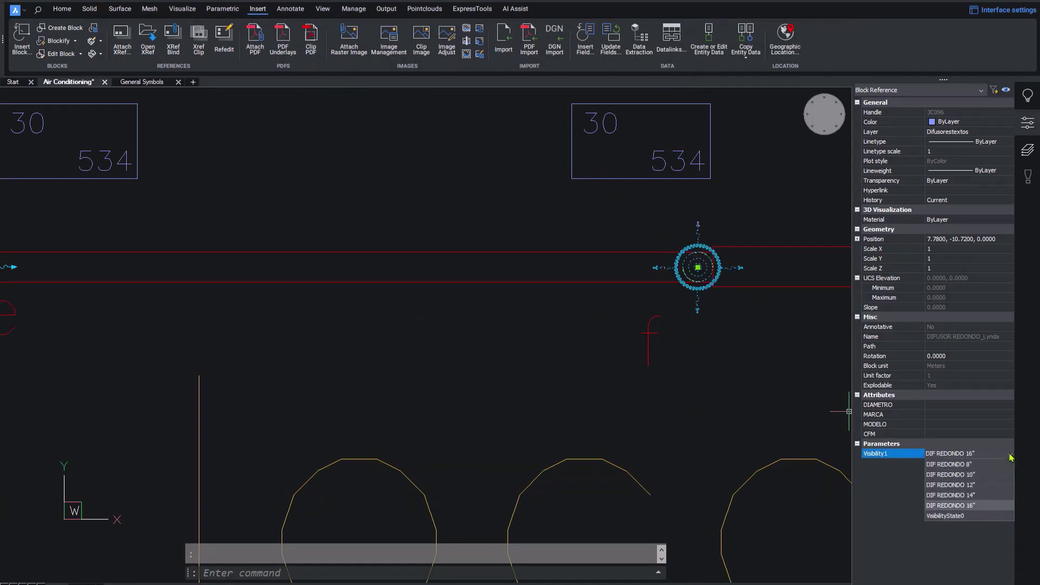
click(998, 486)
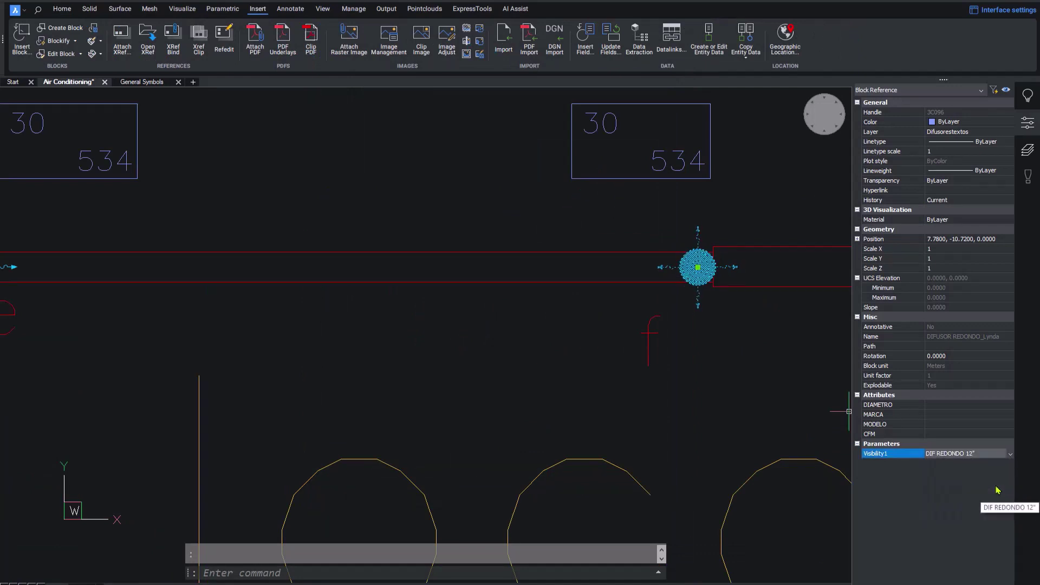
click(1010, 455)
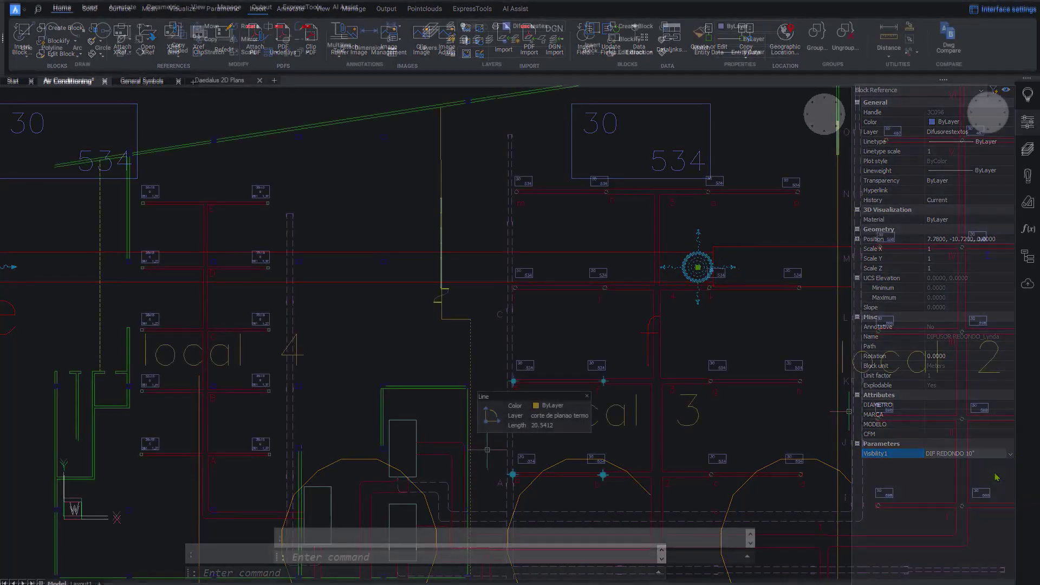
Run the Drawing Health 2D cleanup, merging duplicate blocks and matching block definitions
text(DRA)
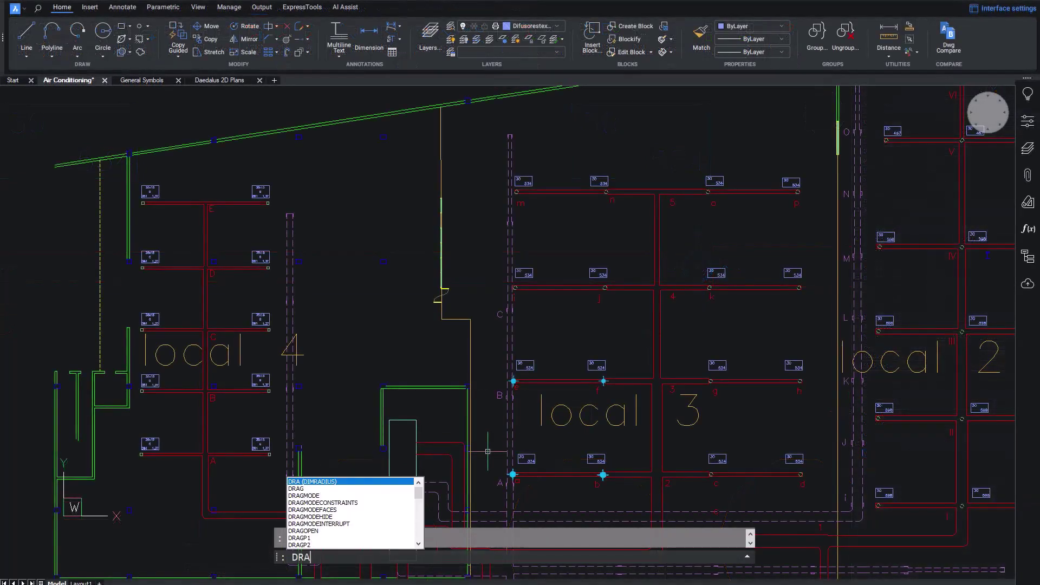
key(Return)
click(989, 150)
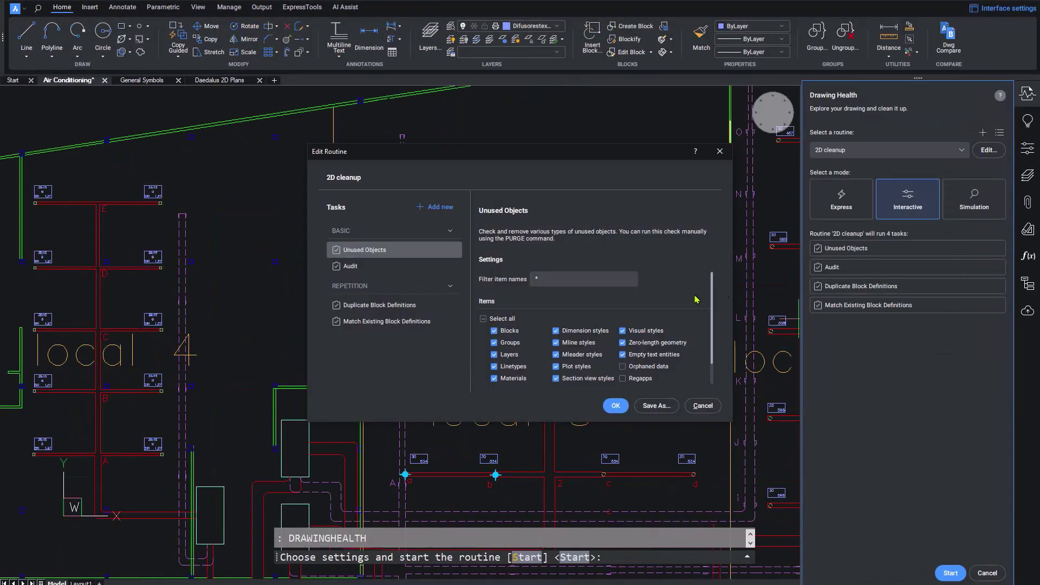
click(435, 206)
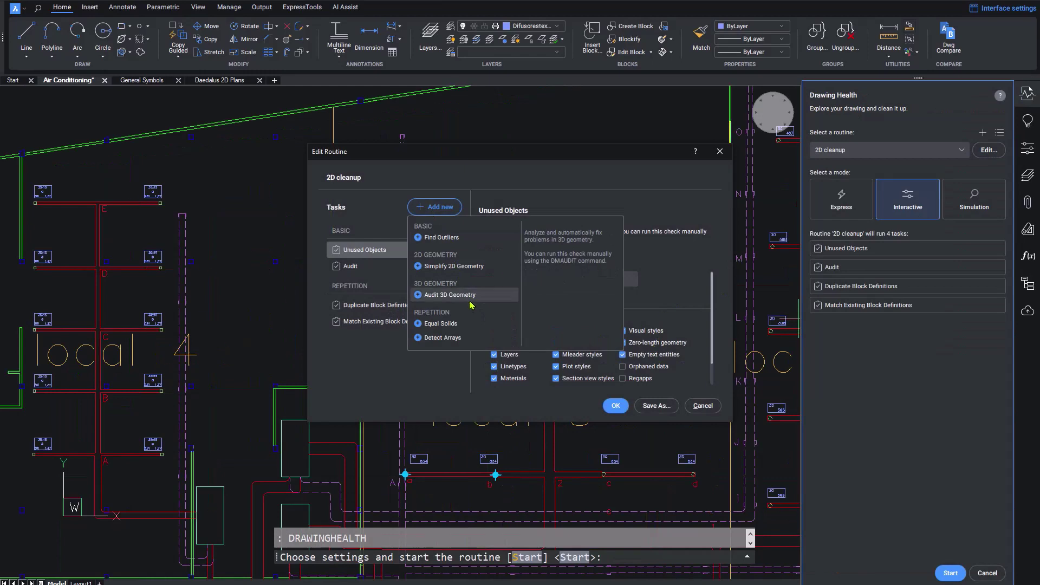
click(615, 406)
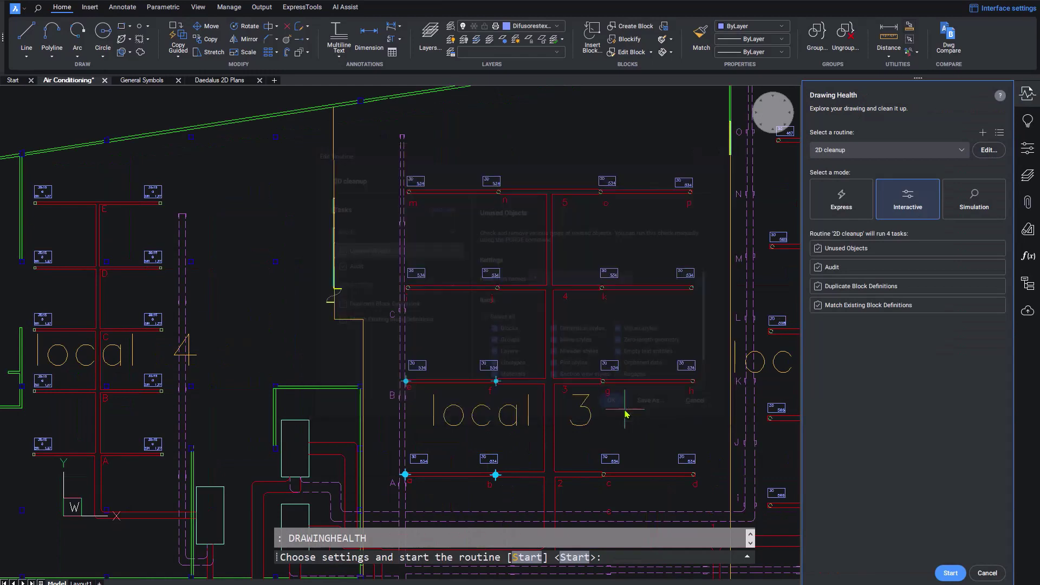
click(950, 573)
click(950, 573)
click(951, 573)
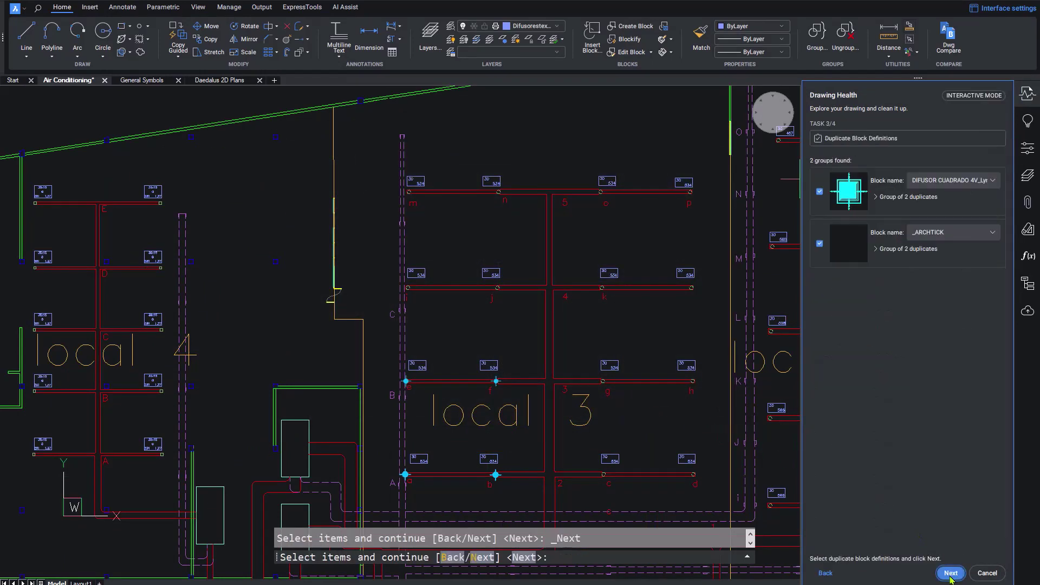
click(903, 196)
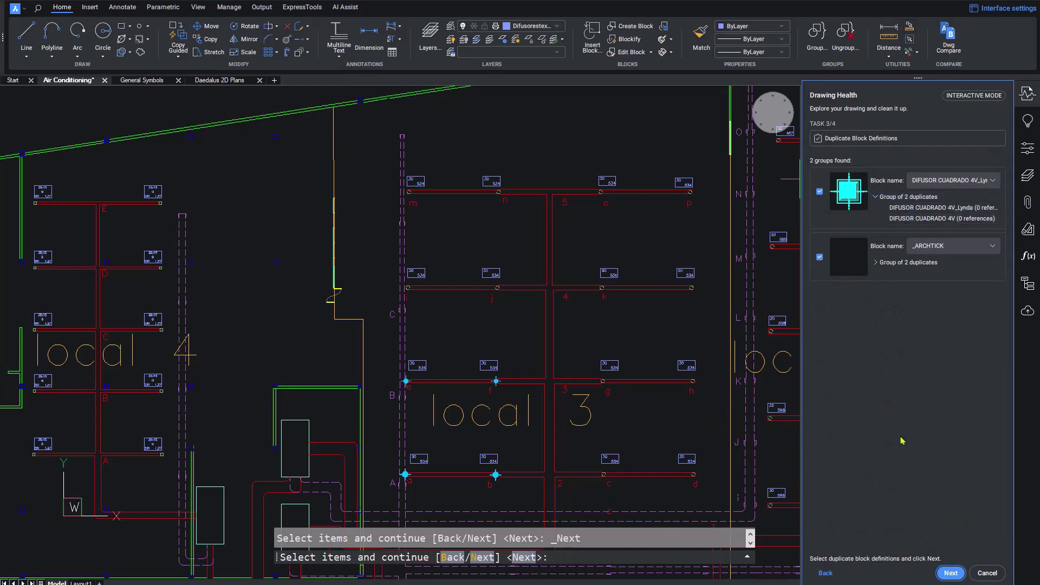
click(946, 577)
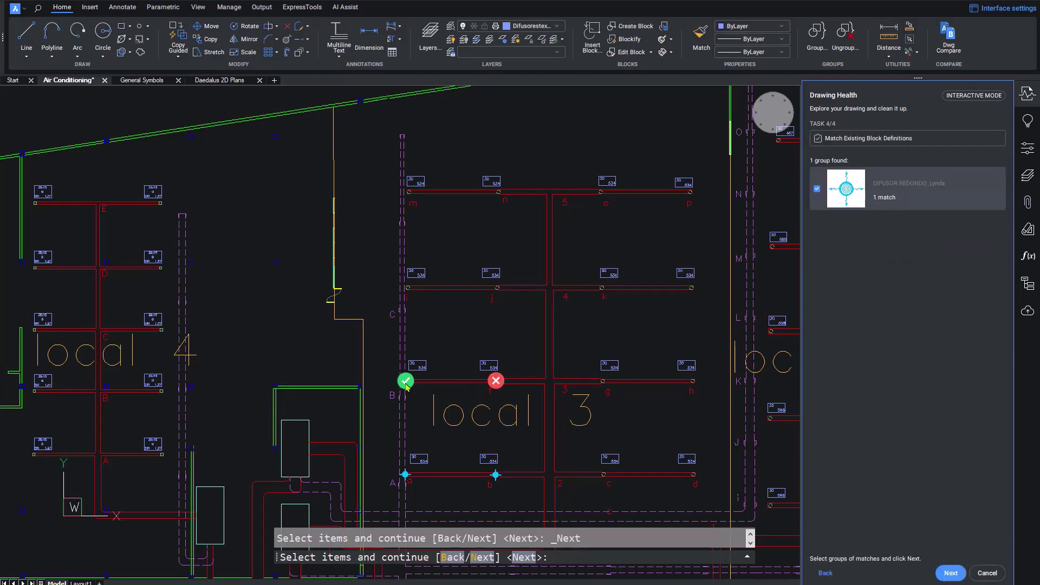
click(951, 573)
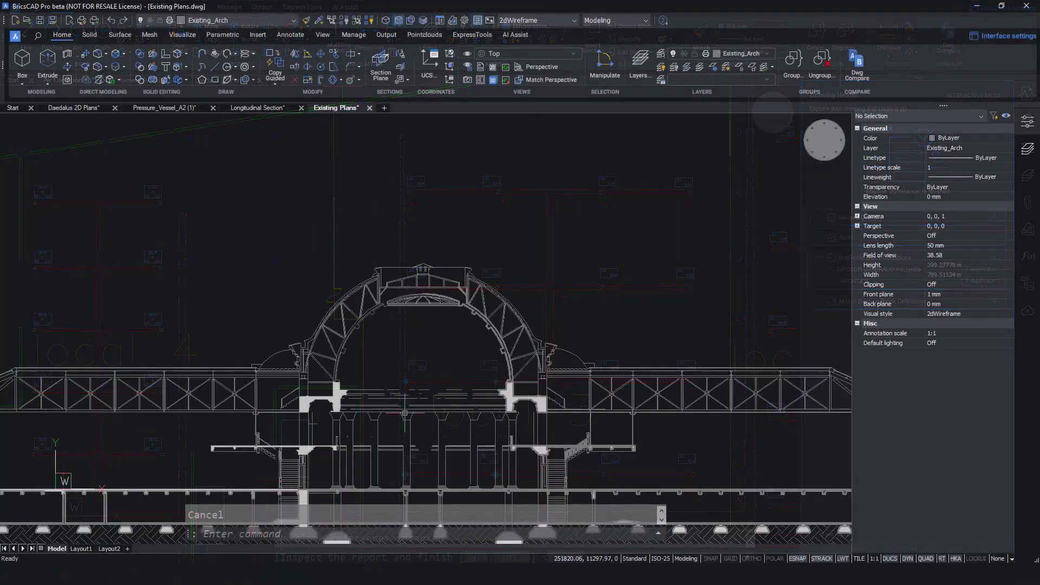
Optimize a window of linework with a picked gap-closing tolerance and preview the result
scroll(209, 365, up, 3)
click(147, 357)
click(638, 428)
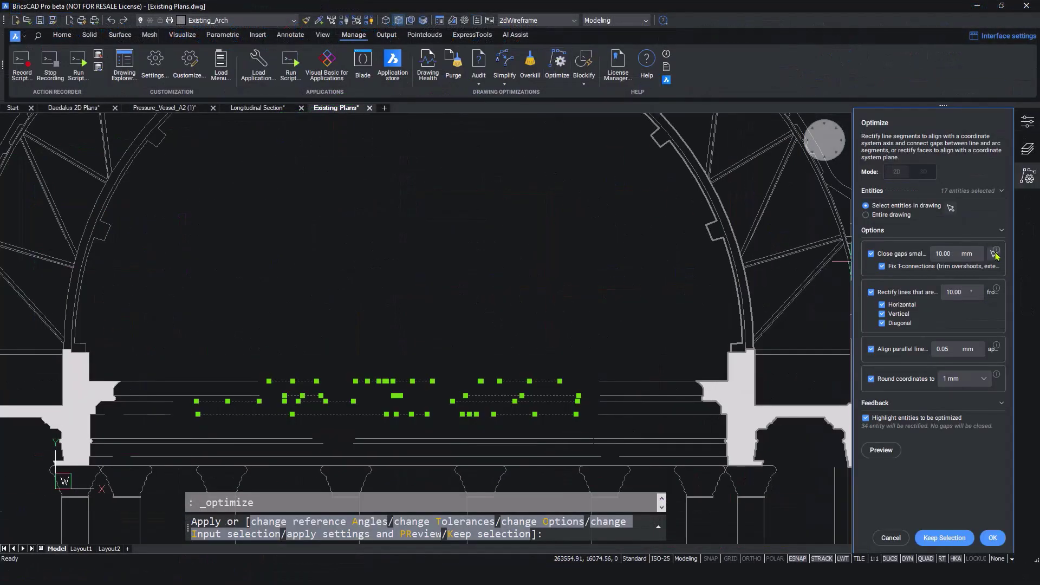
click(995, 255)
scroll(494, 378, up, 5)
click(423, 374)
click(455, 374)
scroll(378, 341, down, 8)
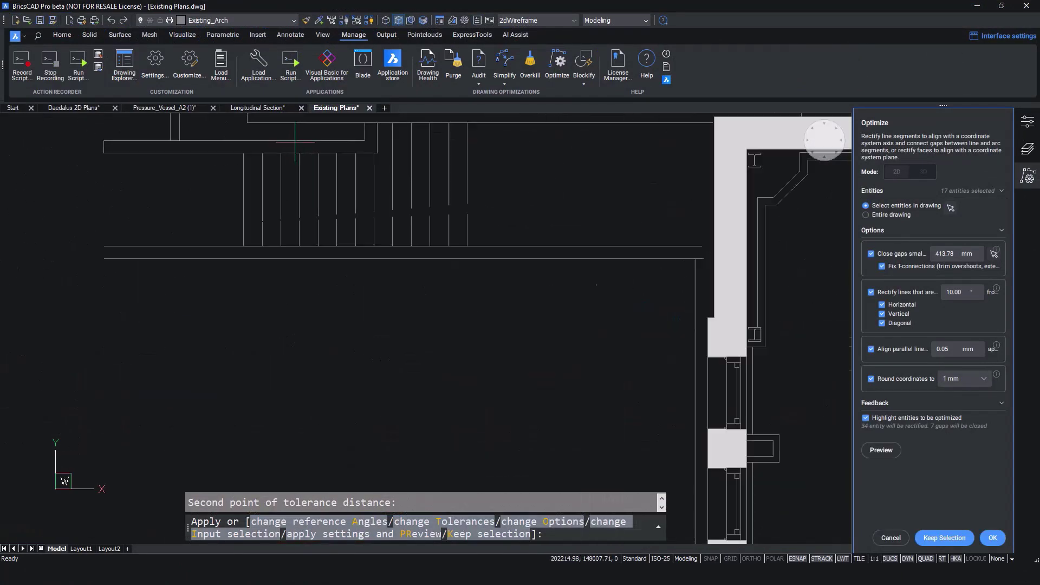
click(880, 450)
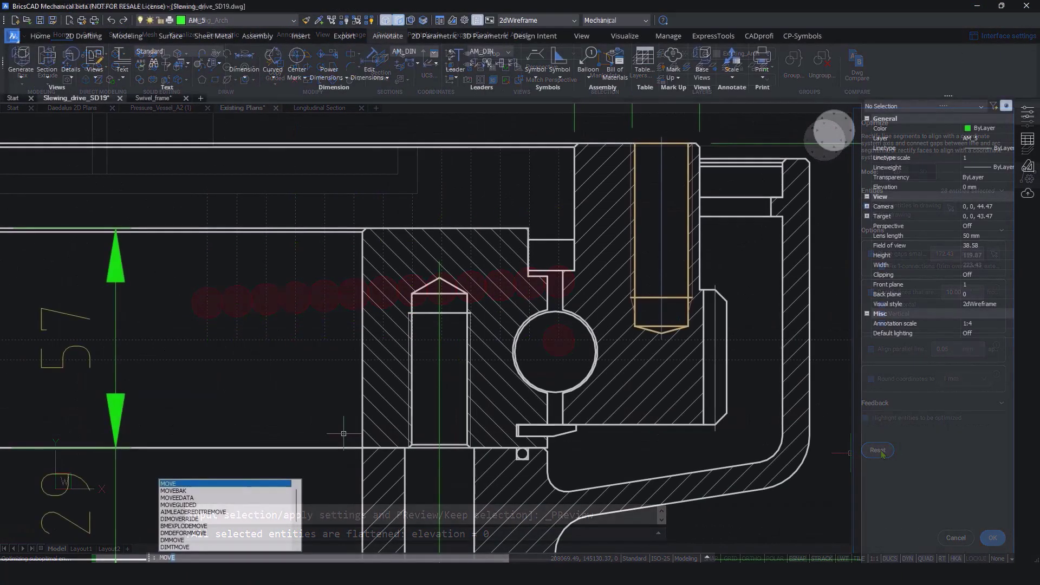
Guided-move the threaded bolt sideways to a new spot in its hole
key(Down)
key(Down)
key(Down)
key(Return)
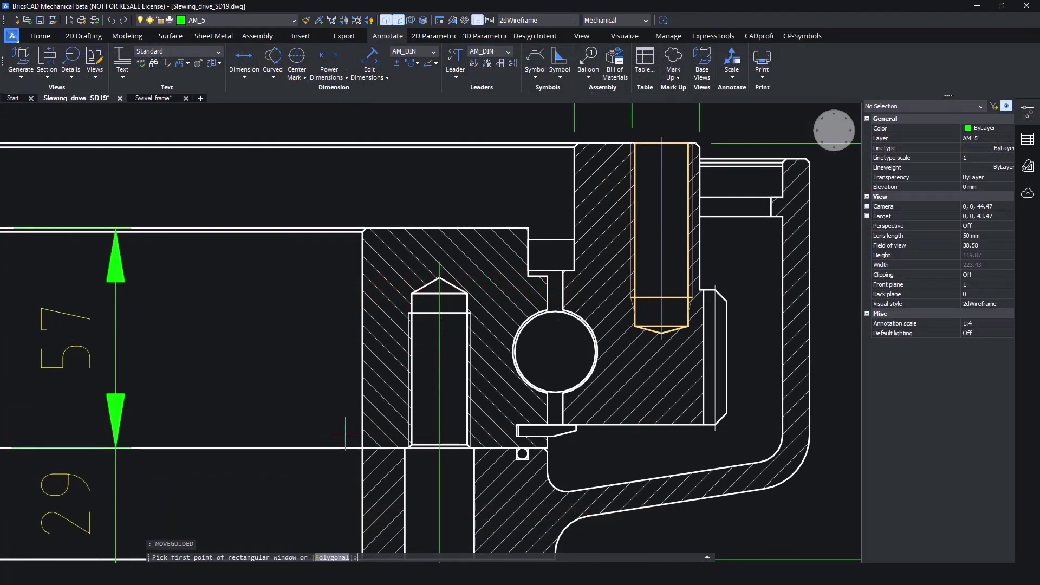
scroll(682, 119, up, 5)
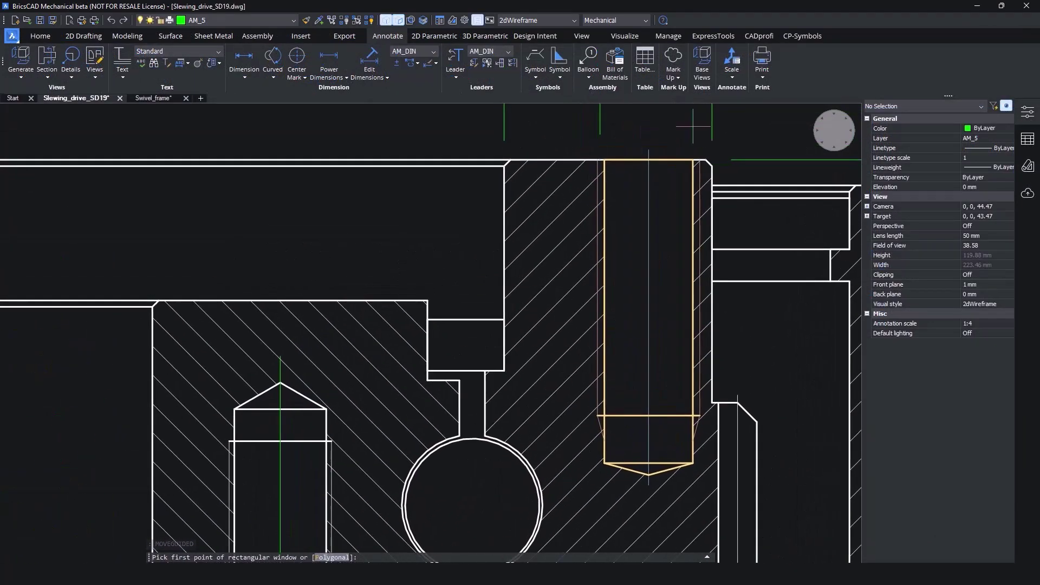
click(577, 131)
click(703, 484)
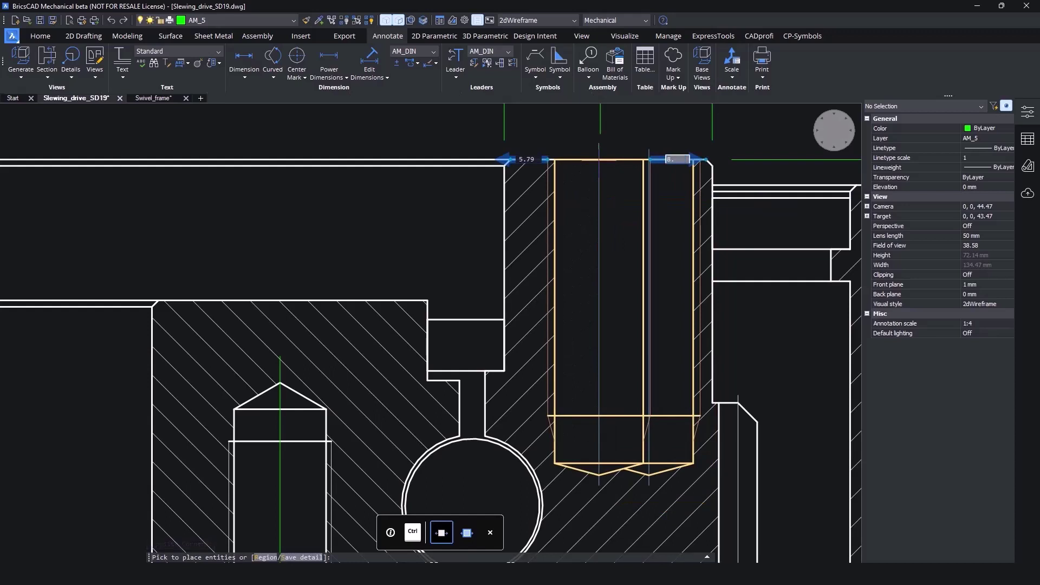
click(599, 161)
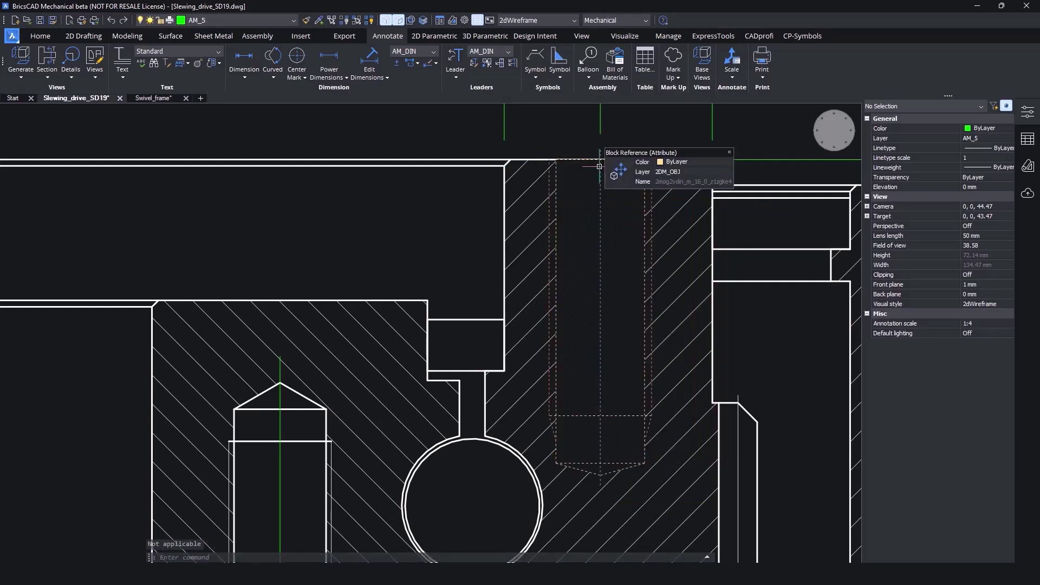
scroll(604, 167, down, 6)
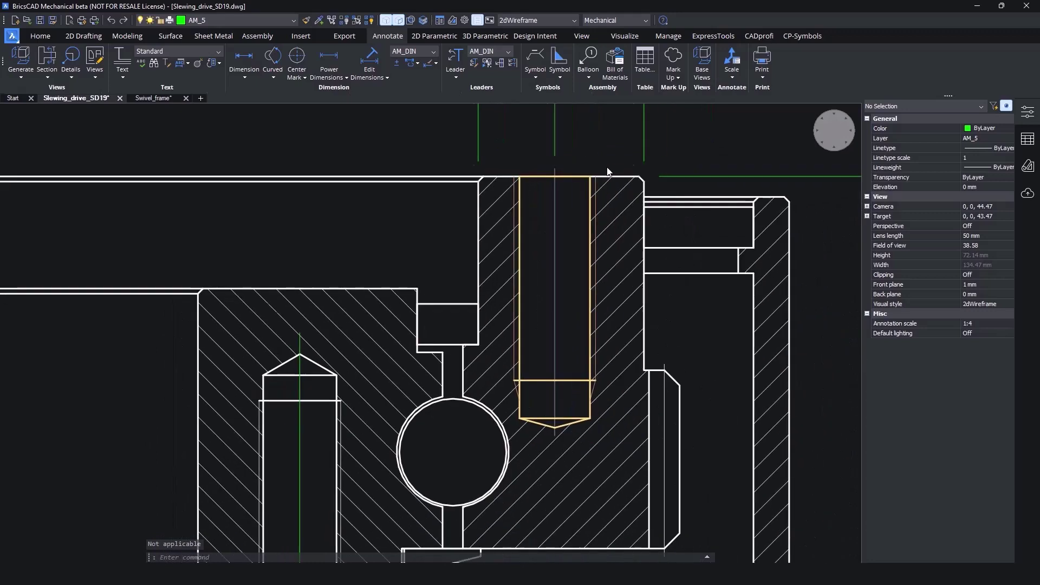
Guided-copy the nut and washer to the plate's left end, then browse Bricsys products
key(Down)
key(Down)
key(Down)
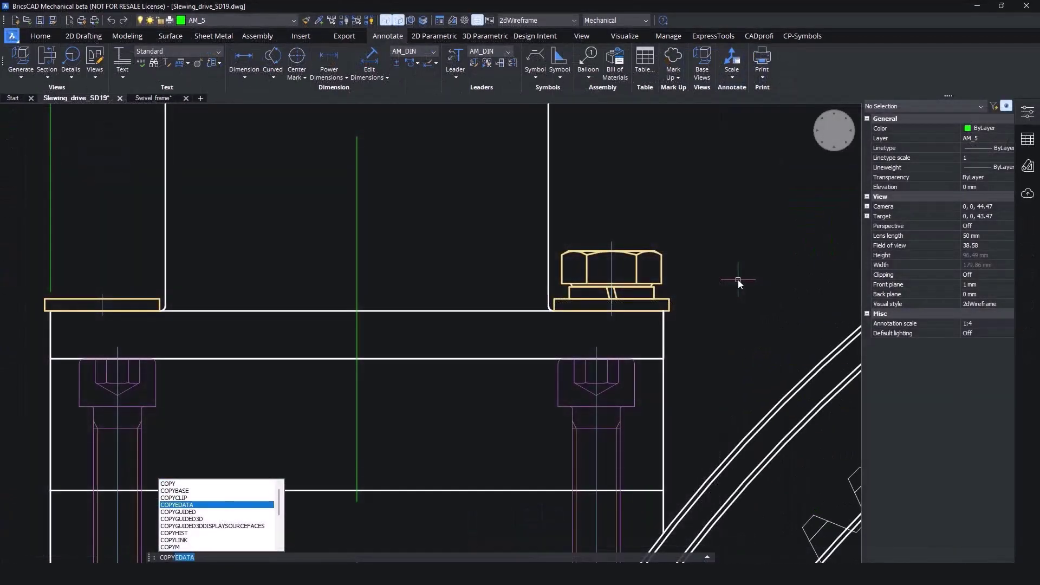
key(Down)
key(Return)
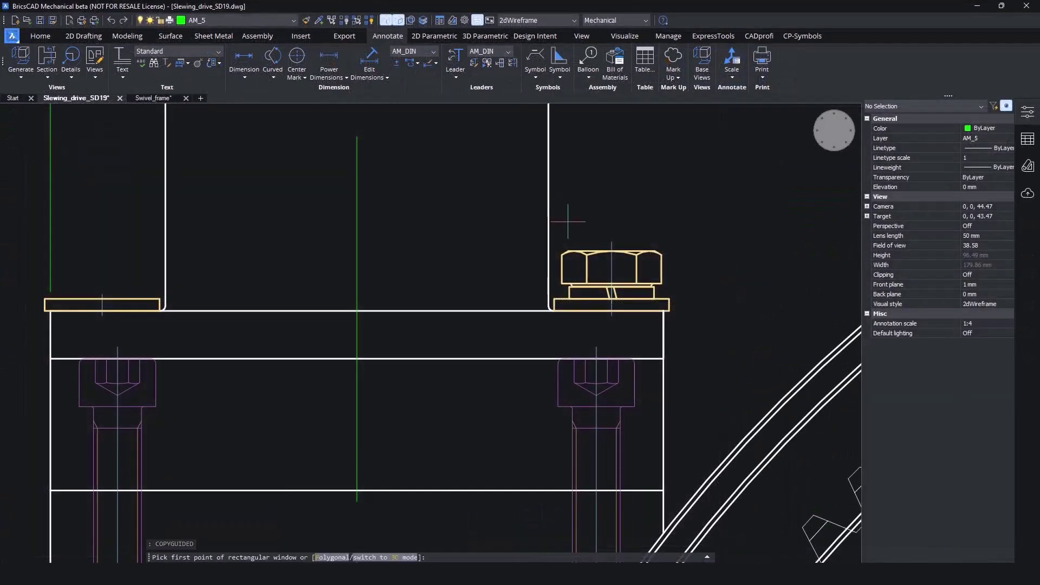
click(48, 314)
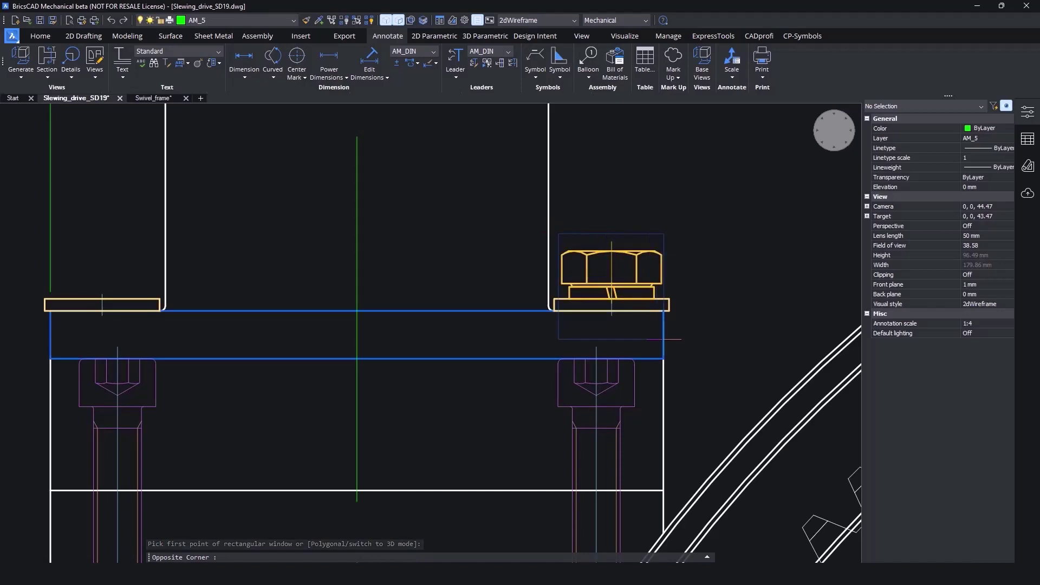
click(673, 359)
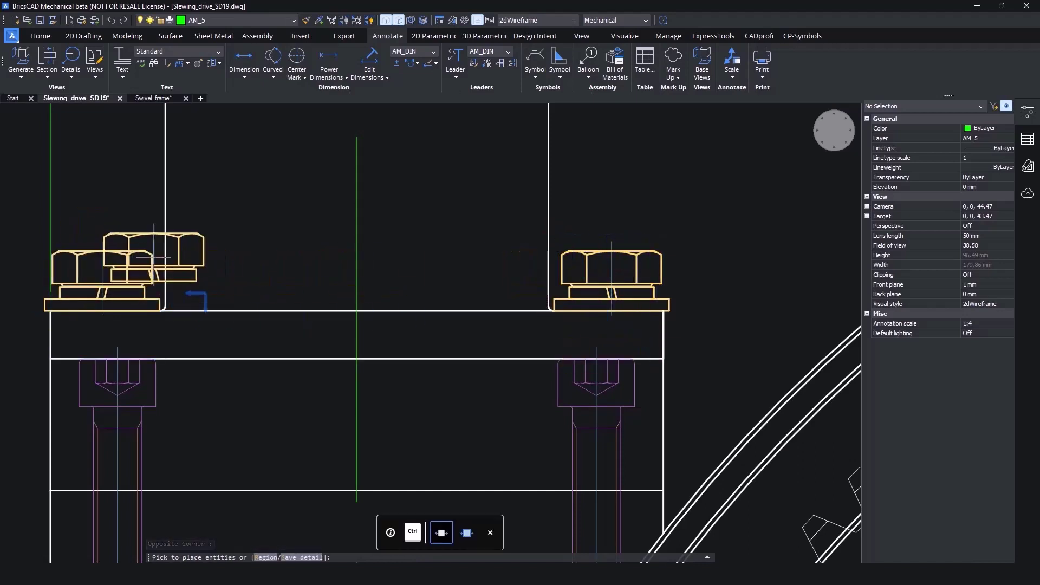
click(165, 245)
key(Escape)
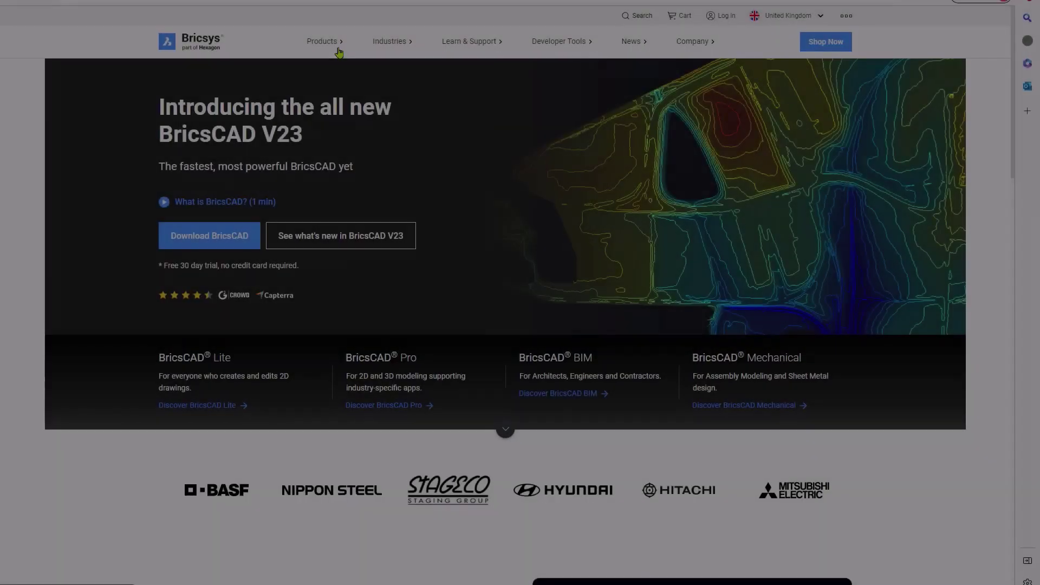
click(338, 48)
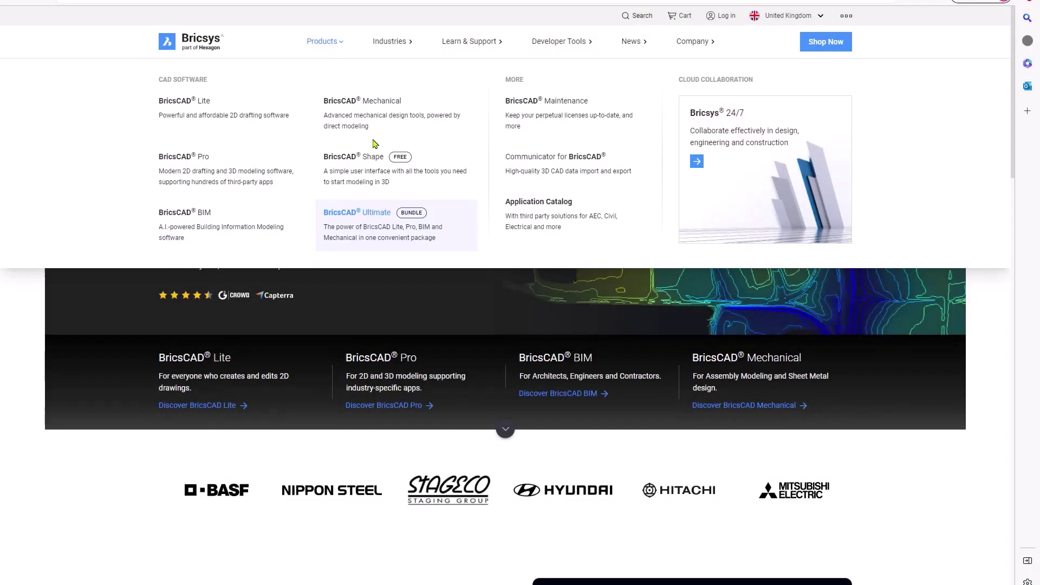
Scroll through the Application Catalog's add-on cards, then down to the Enterprise Customers licensing section
click(521, 205)
scroll(543, 341, down, 5)
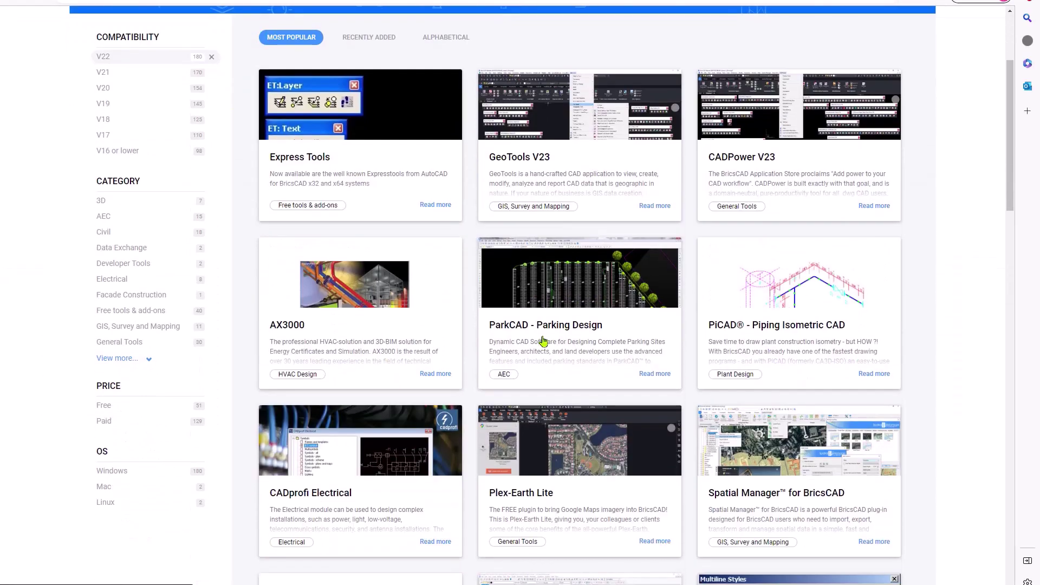
scroll(543, 341, down, 6)
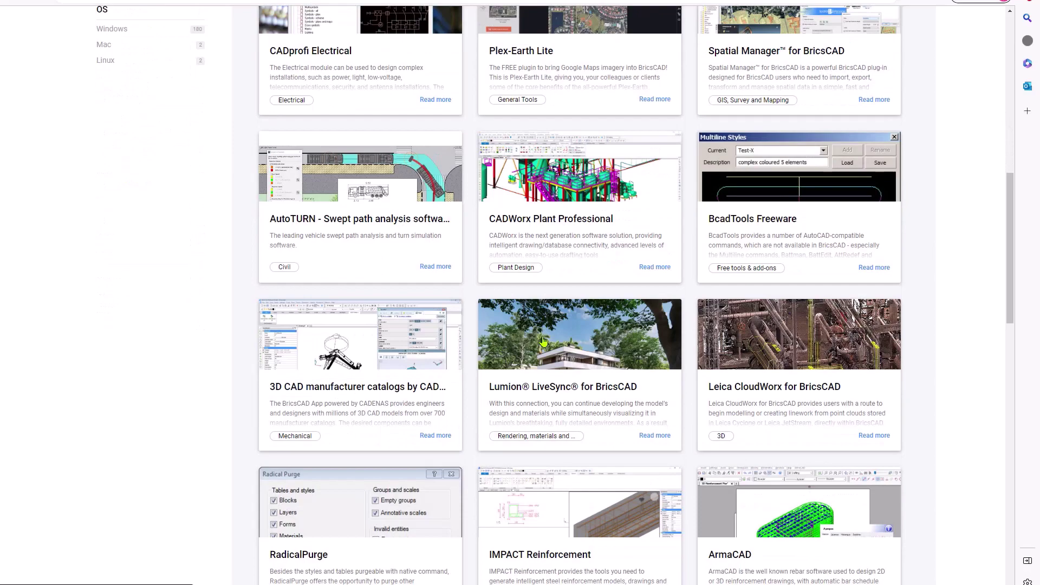
scroll(543, 342, down, 3)
scroll(543, 341, down, 5)
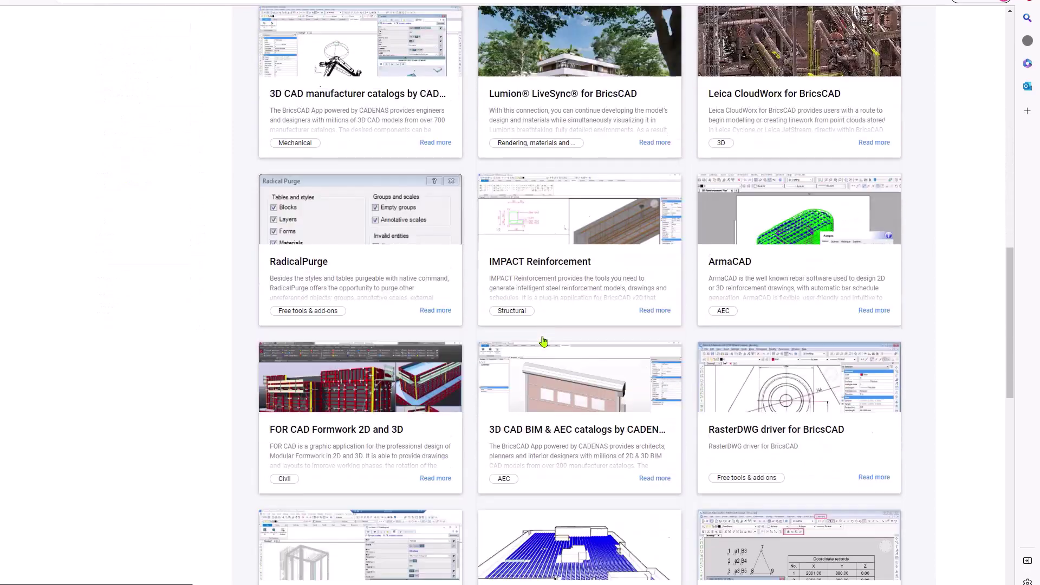
scroll(543, 341, down, 5)
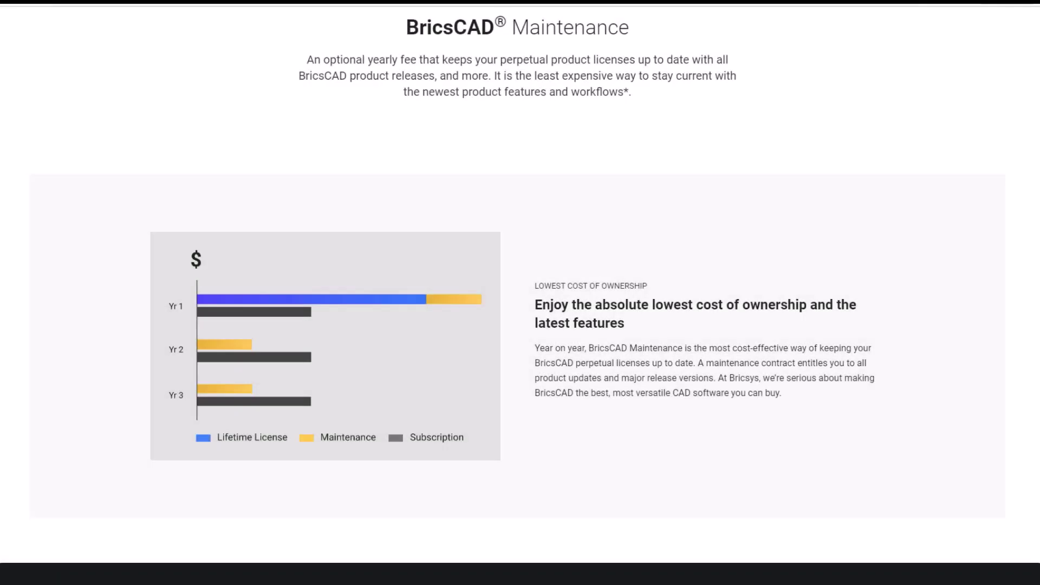
scroll(520, 293, down, 10)
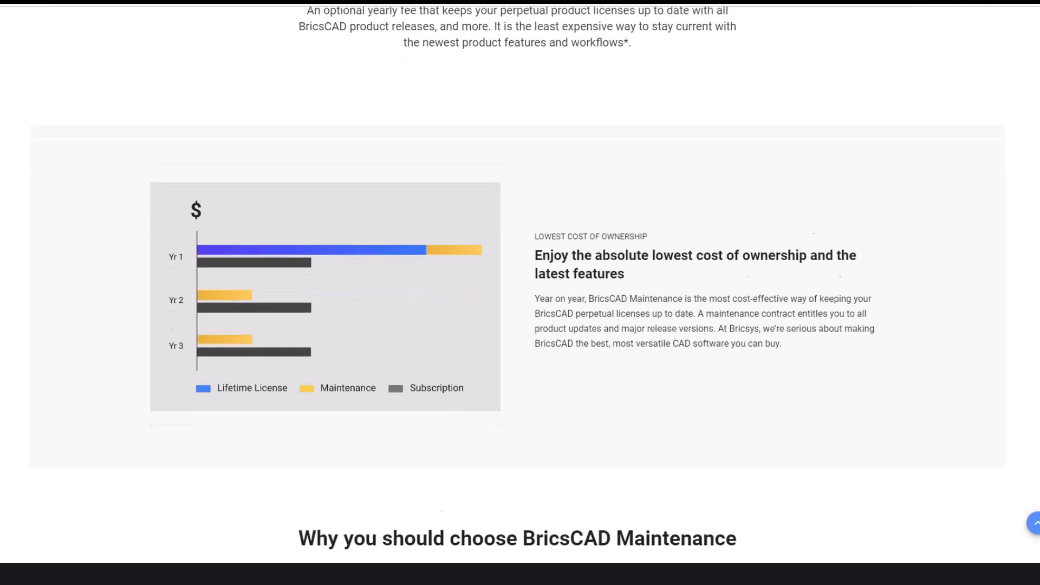
scroll(520, 292, down, 5)
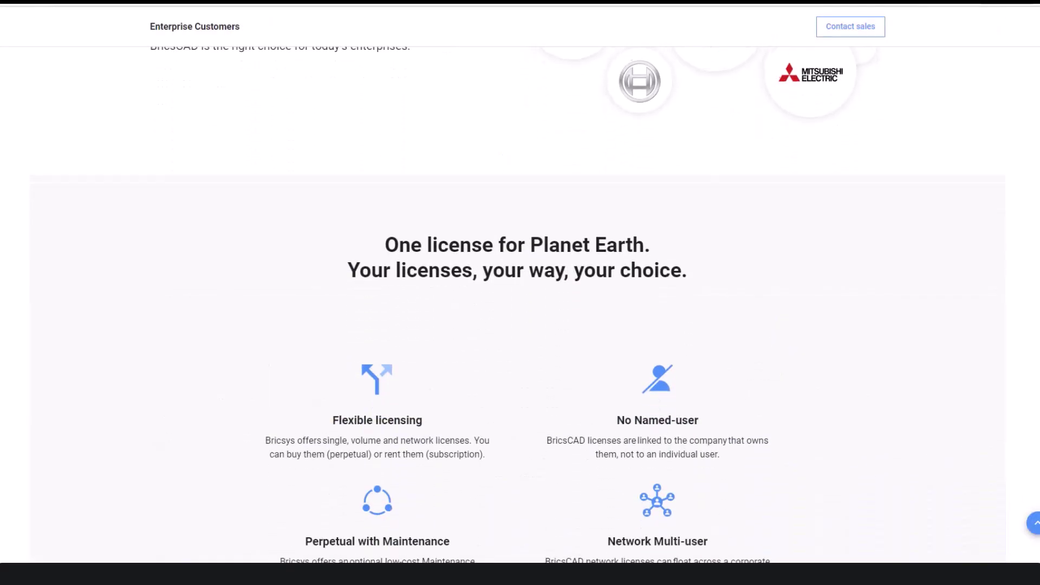